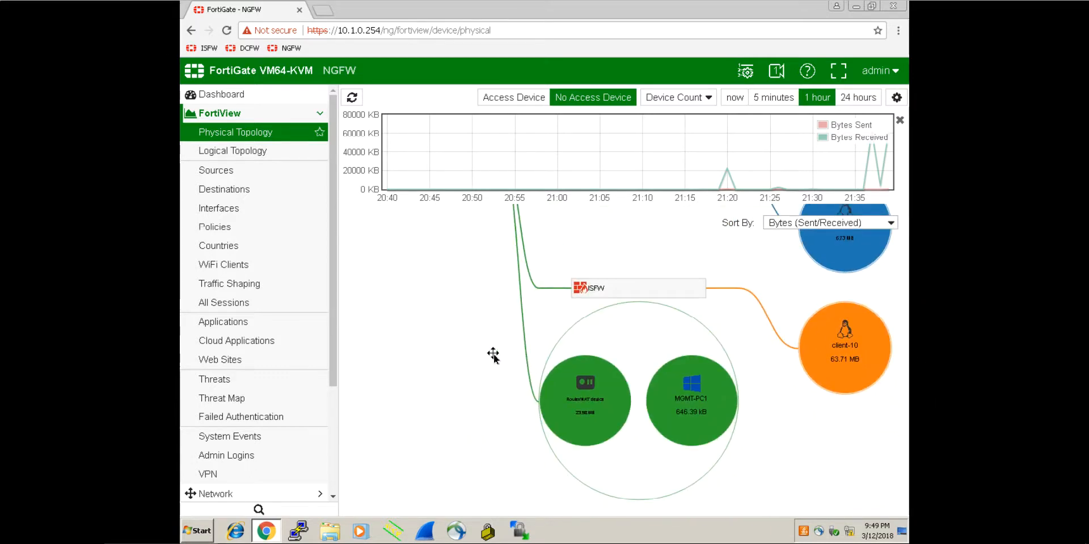
Step: Pan NGFW's physical topology map to view ISFW, client-10, Router/NAT and MGMT-PC1
{"action": "left_click_drag", "start_coordinate": [493, 355], "coordinate": [455, 297]}
{"action": "mouse_move", "coordinate": [553, 341]}
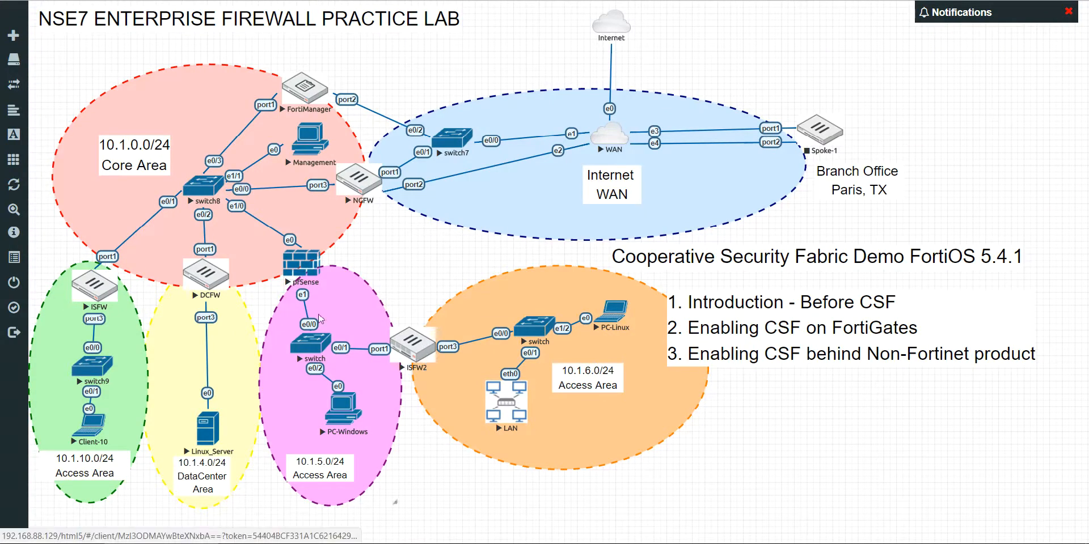
Step: Open the PC-Linux console and unlock its desktop with the account password
{"action": "left_click", "coordinate": [520, 387]}
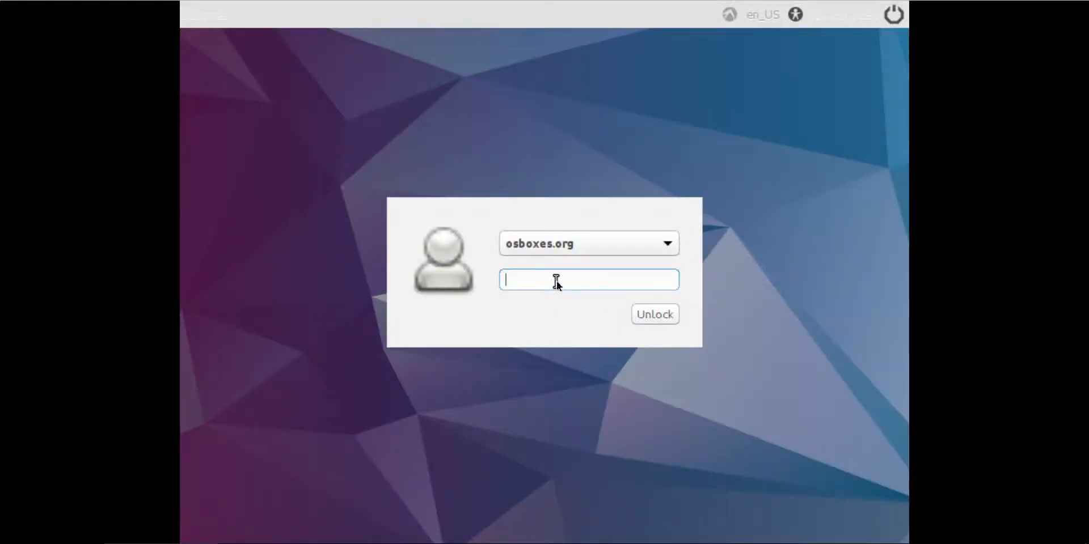
{"action": "type", "text": "osboxes.org"}
{"action": "key", "text": "Return"}
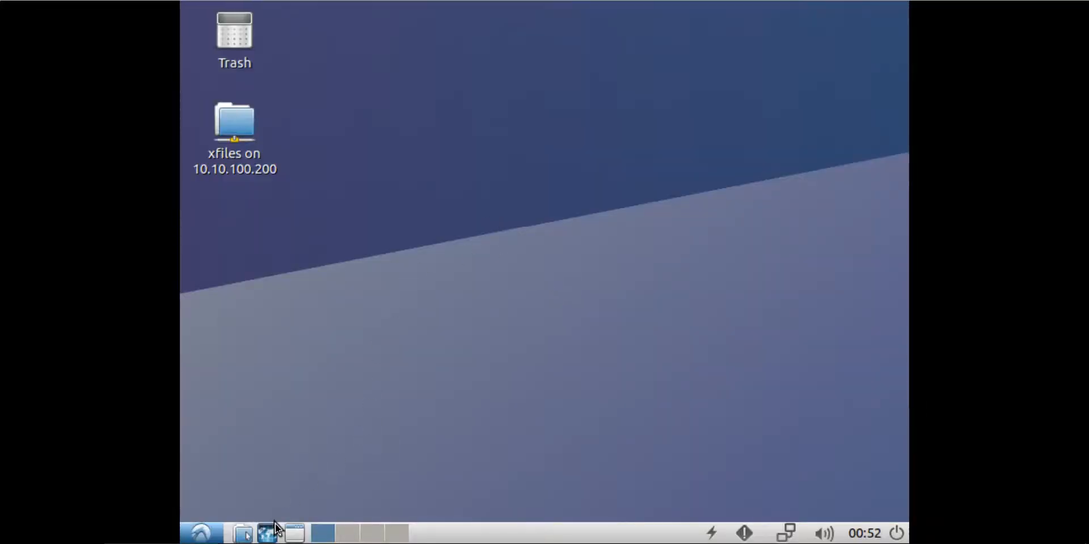
Step: Launch Firefox and browse to the ISFW2 FortiGate at 10.1.6.254
{"action": "left_click", "coordinate": [274, 525]}
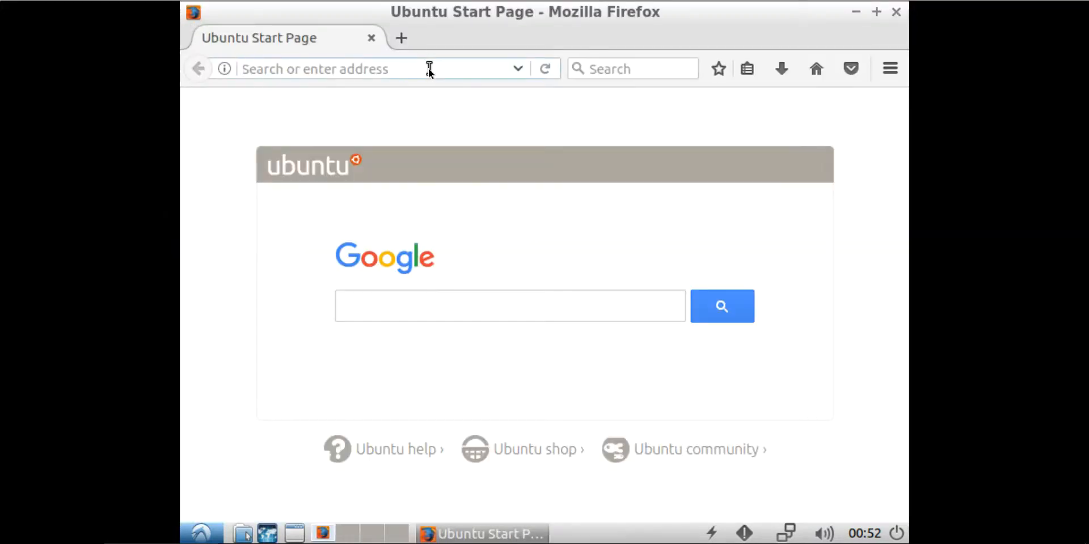
{"action": "type", "text": "10.1."}
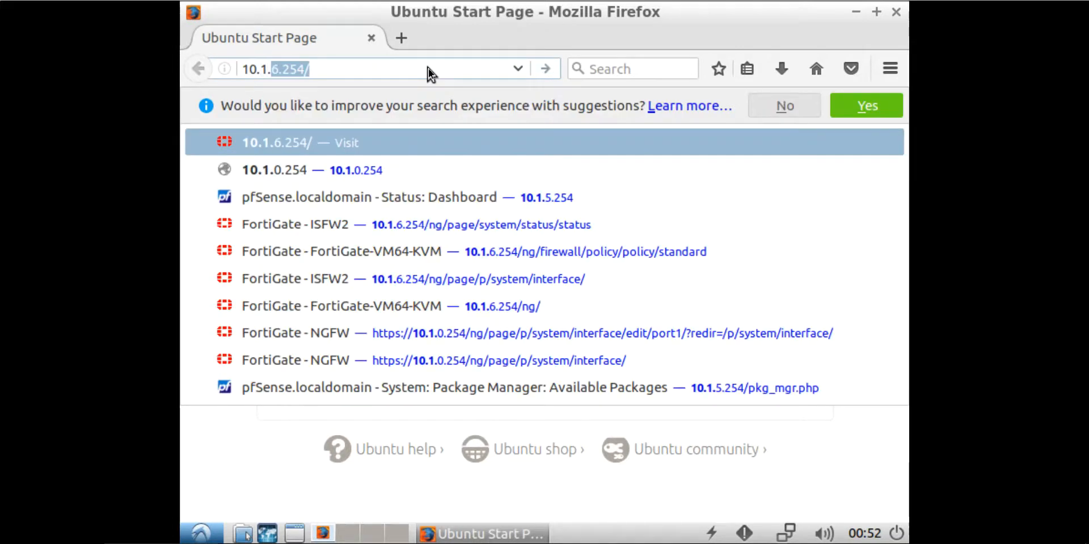
{"action": "type", "text": "6.254"}
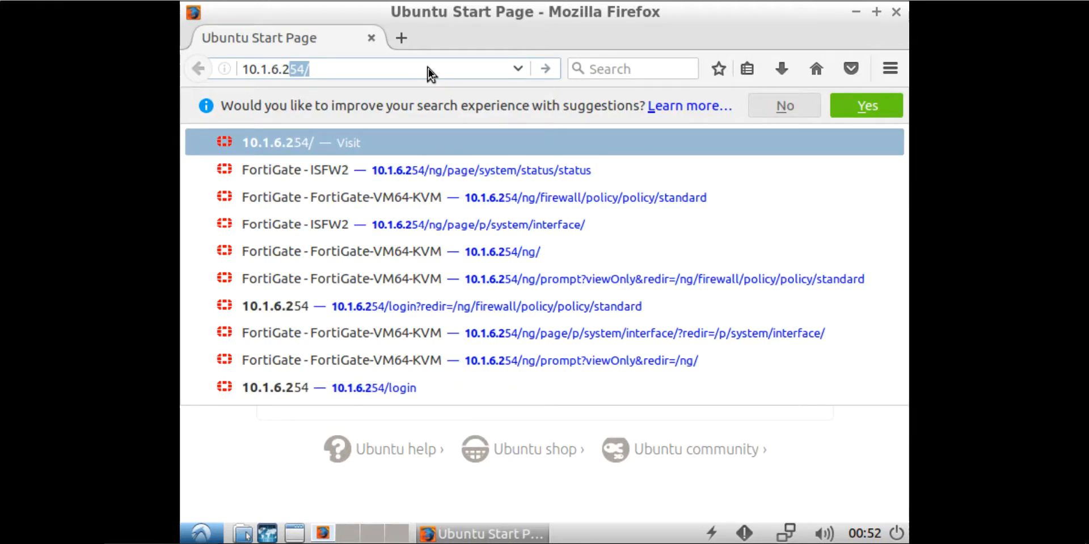
{"action": "key", "text": "Return"}
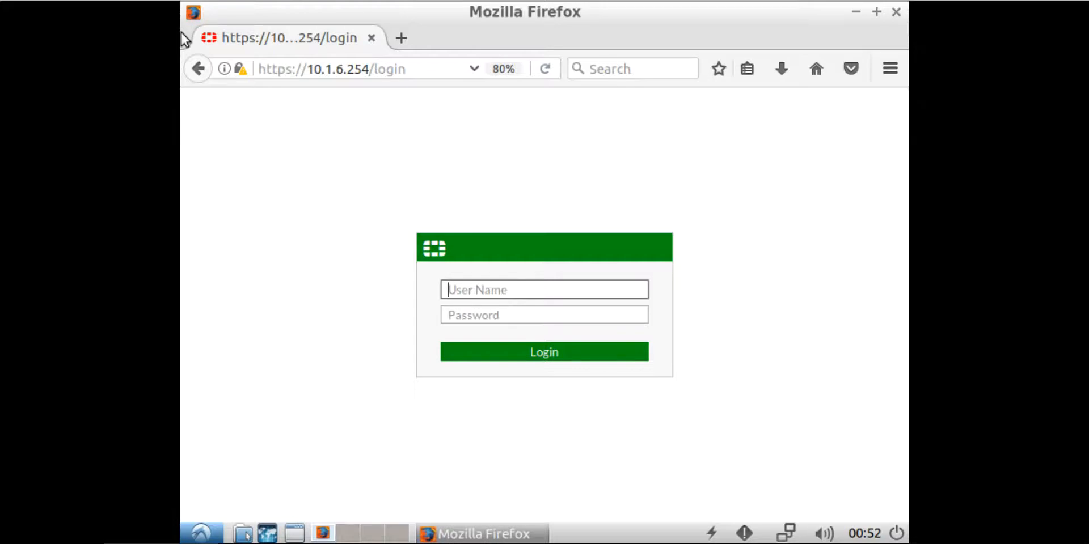
Step: Ping 10.1.0.254 from LXTerminal, then close the terminal once replies arrive
{"action": "left_click", "coordinate": [201, 533]}
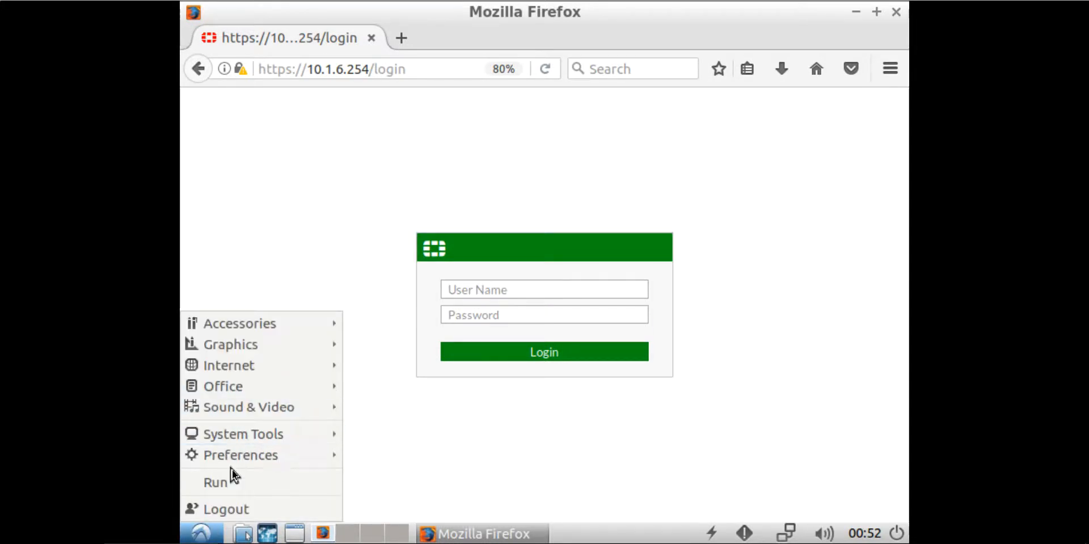
{"action": "mouse_move", "coordinate": [234, 438]}
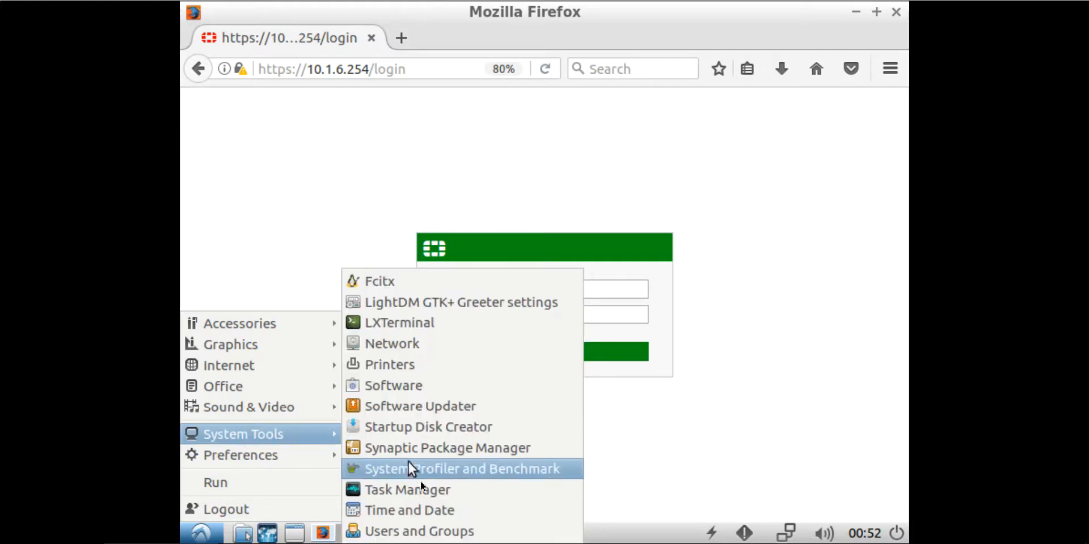
{"action": "left_click", "coordinate": [436, 327]}
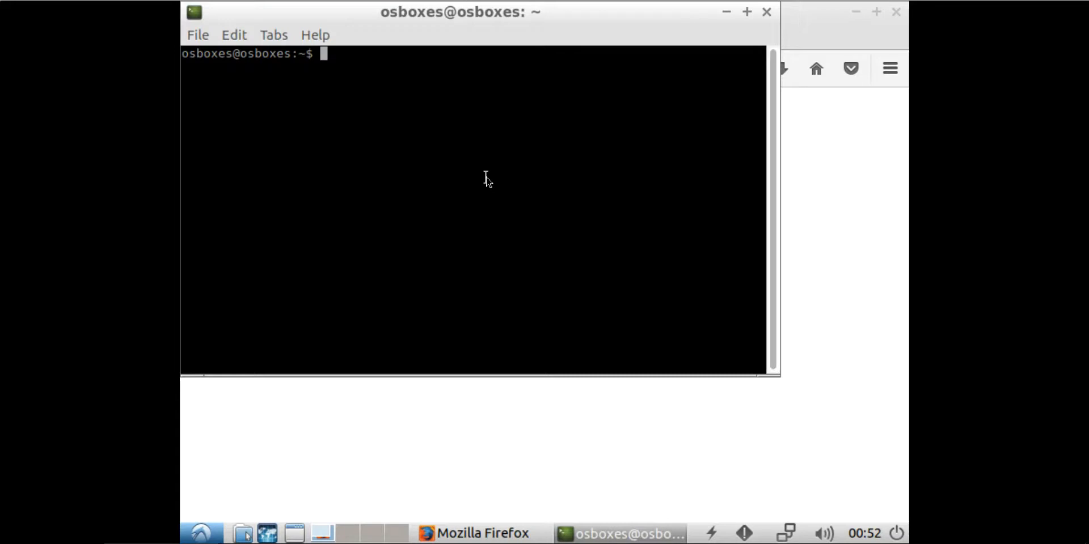
{"action": "type", "text": "pin"}
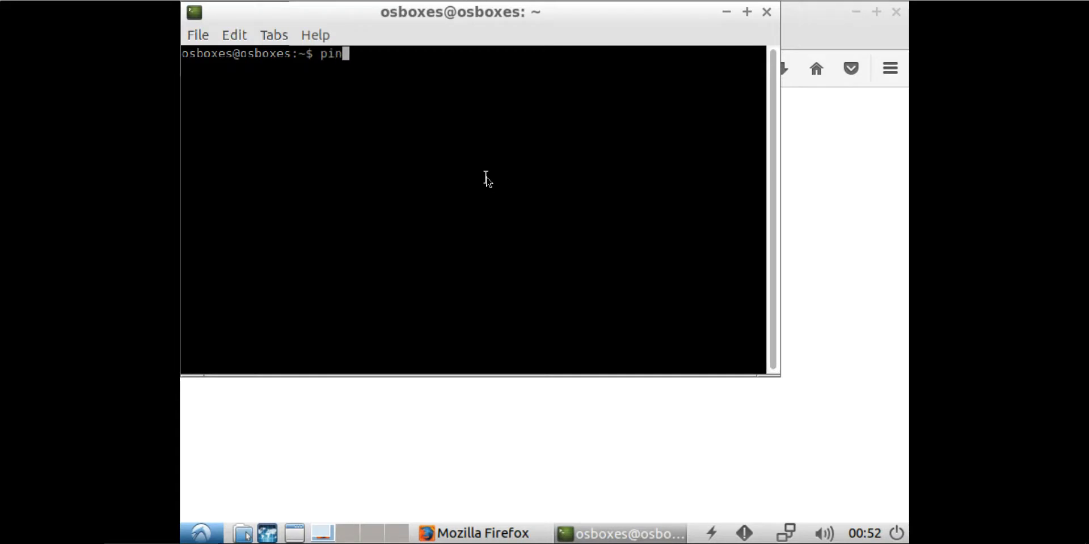
{"action": "type", "text": "g 10.1.0.254"}
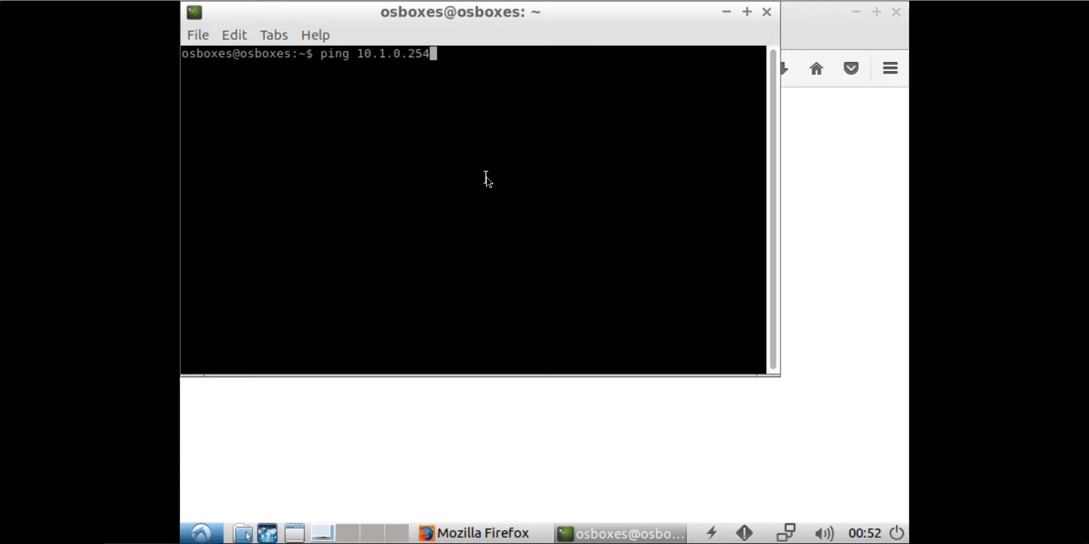
{"action": "key", "text": "Return"}
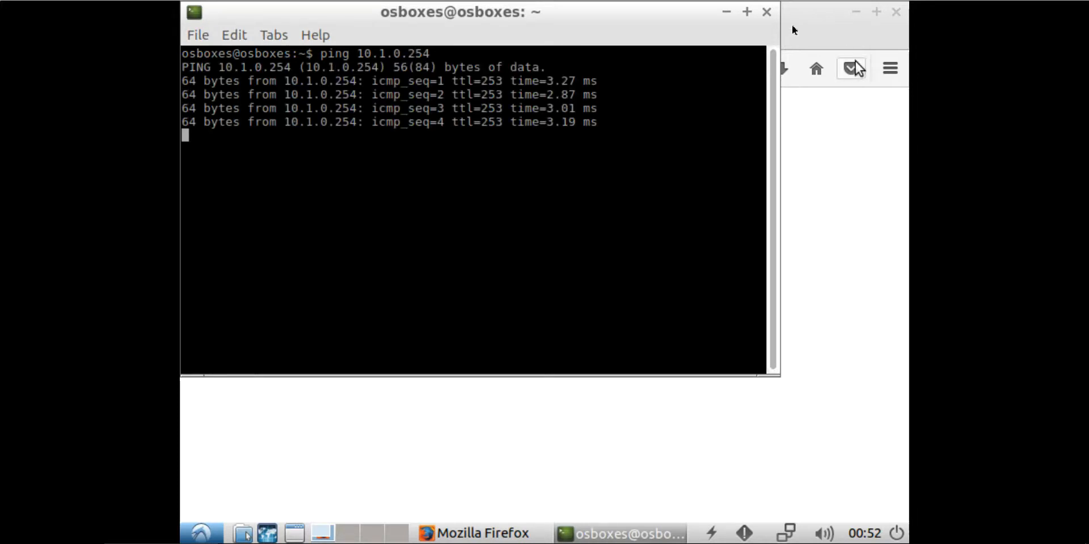
{"action": "left_click", "coordinate": [766, 12]}
Step: Log into ISFW2 as admin and apply the Red theme in System > Settings
{"action": "type", "text": "admin"}
{"action": "key", "text": "Return"}
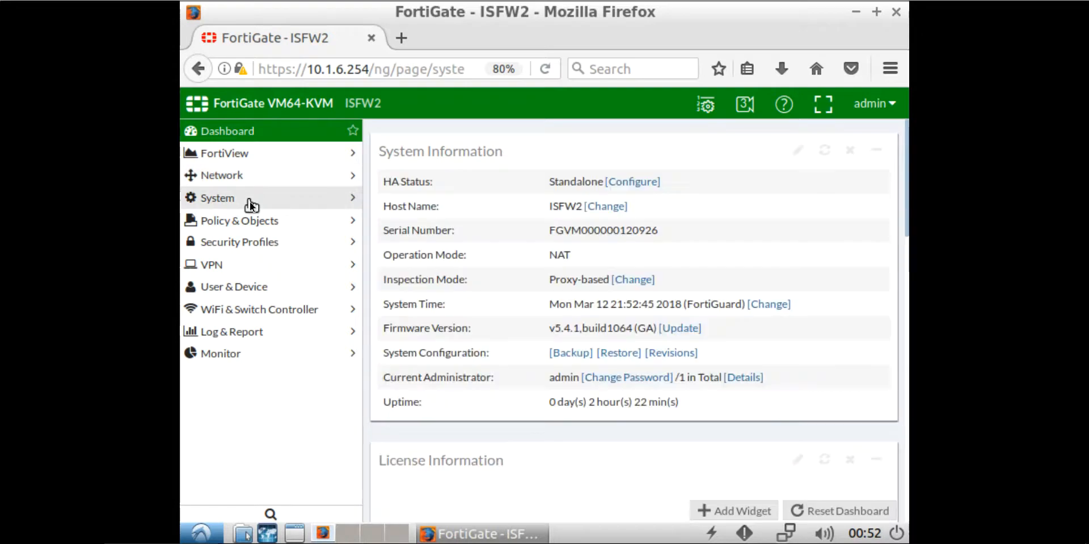
{"action": "left_click", "coordinate": [249, 201]}
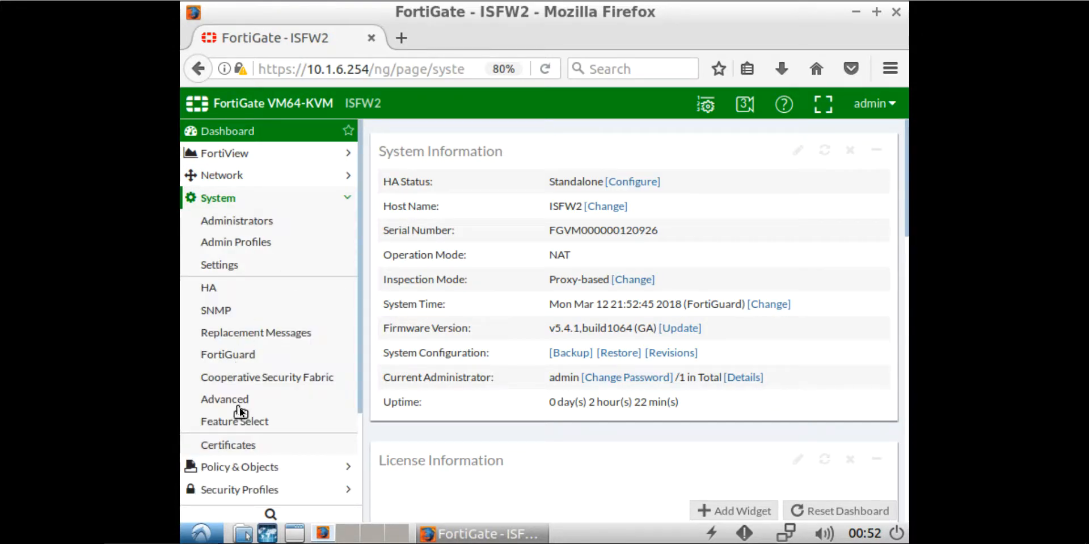
{"action": "left_click", "coordinate": [255, 268]}
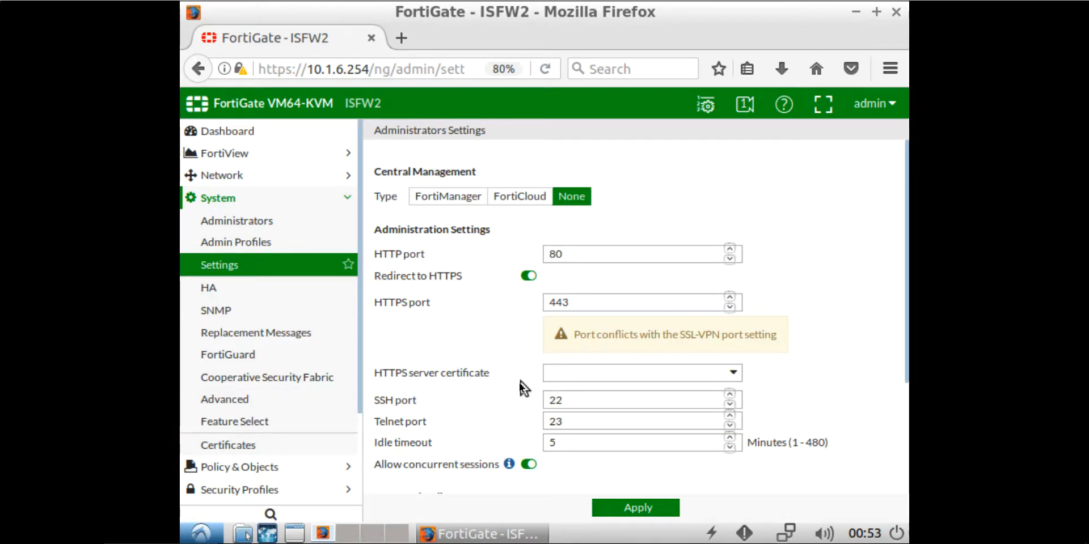
{"action": "scroll", "coordinate": [519, 383], "scroll_direction": "down", "scroll_amount": 5}
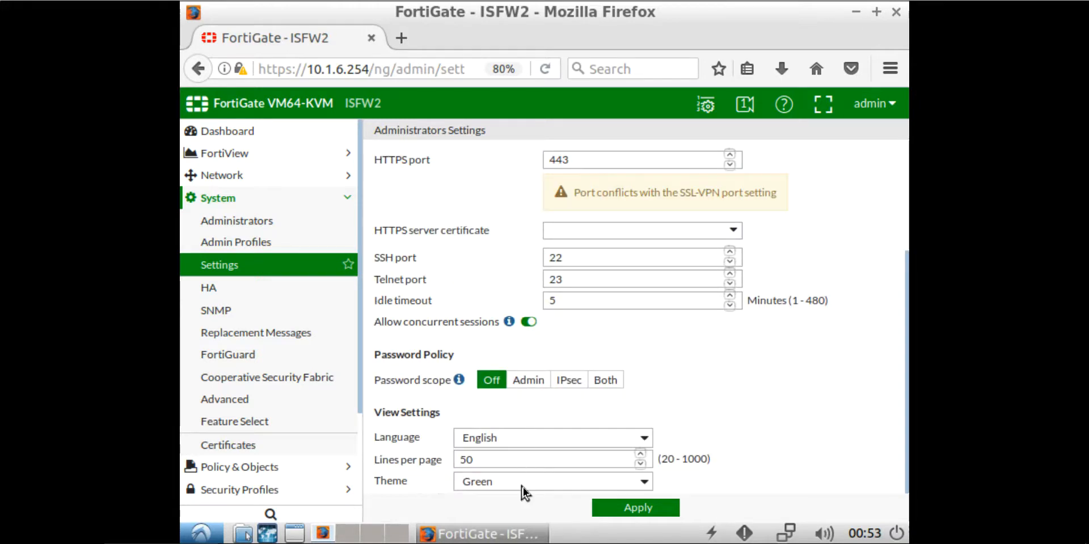
{"action": "left_click", "coordinate": [523, 487]}
{"action": "left_click", "coordinate": [515, 405]}
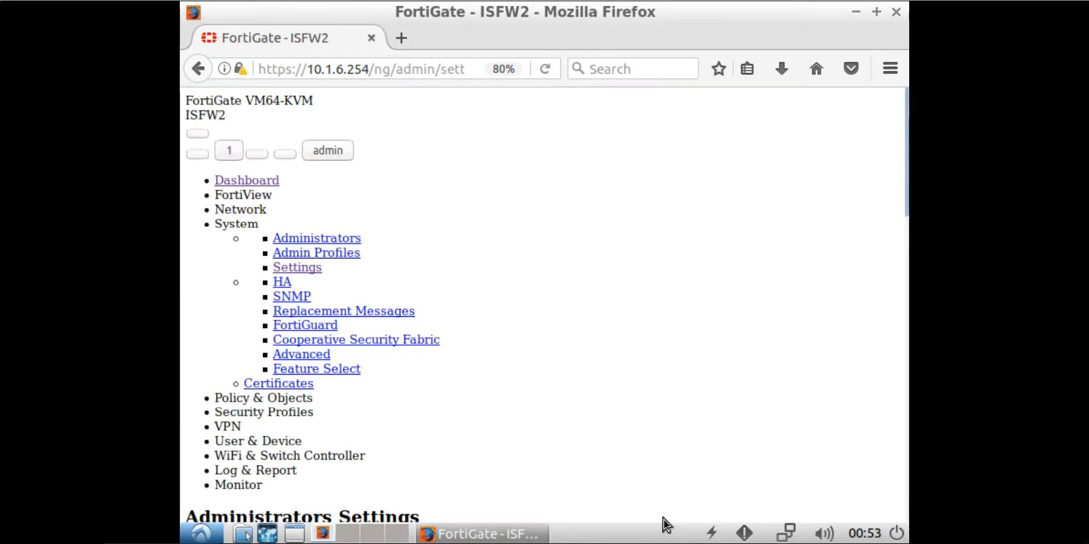
{"action": "left_click", "coordinate": [657, 507]}
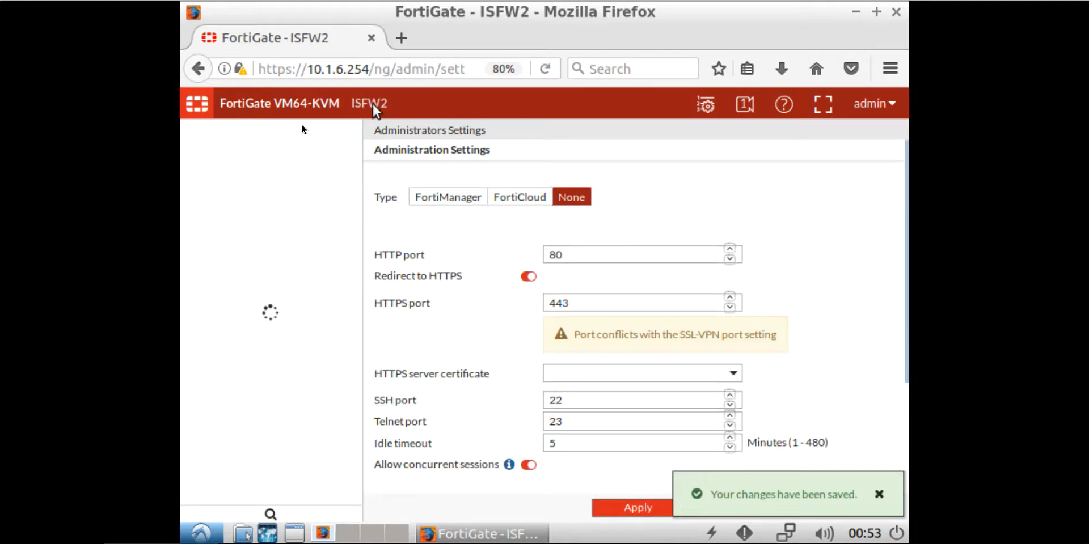
Step: Enable Device Detection on ISFW2's port3 (internal) interface and save it
{"action": "left_click", "coordinate": [225, 178]}
{"action": "left_click", "coordinate": [254, 198]}
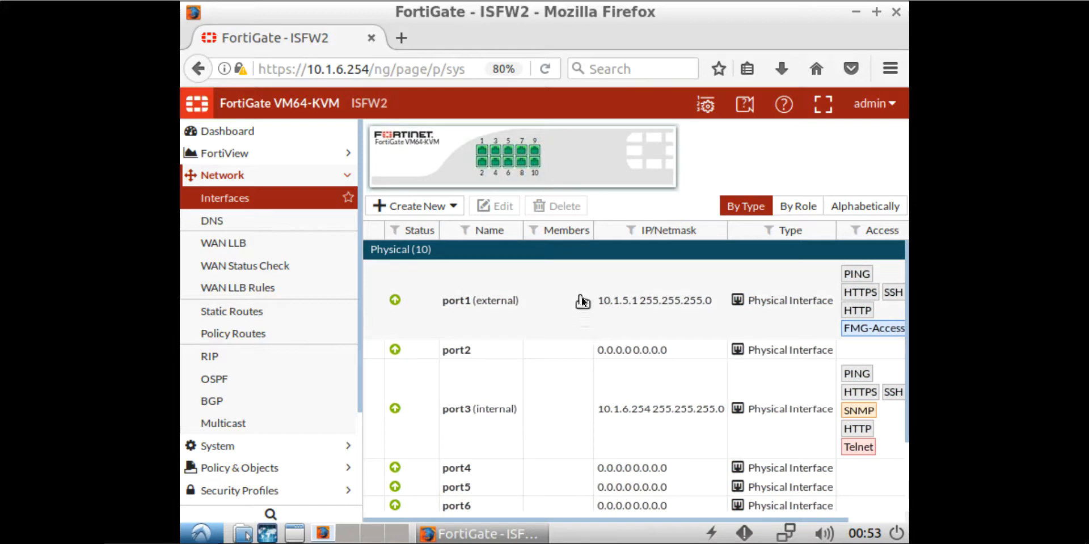
{"action": "left_click", "coordinate": [567, 346]}
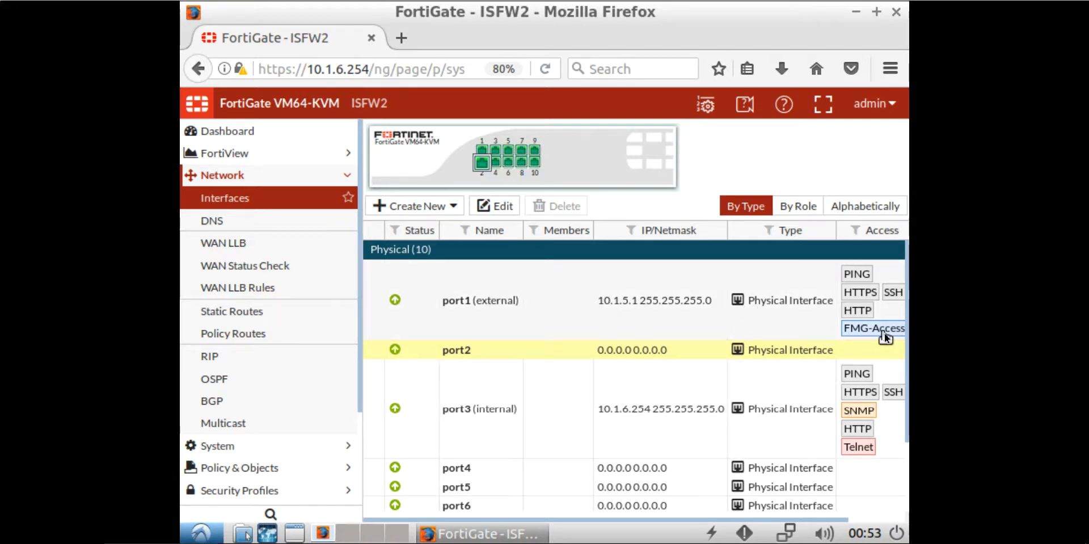
{"action": "double_click", "coordinate": [568, 399]}
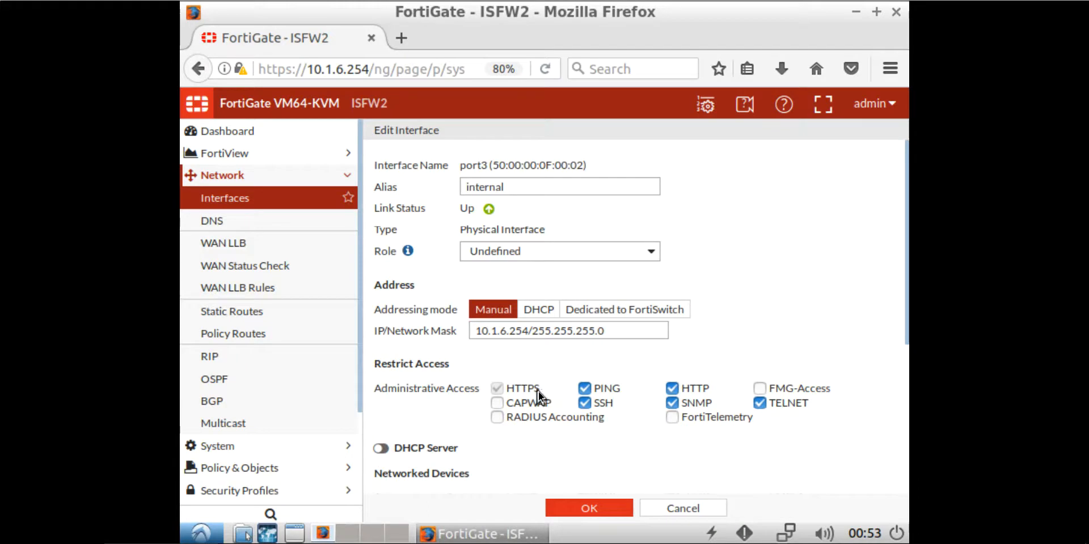
{"action": "scroll", "coordinate": [474, 396], "scroll_direction": "down", "scroll_amount": 3}
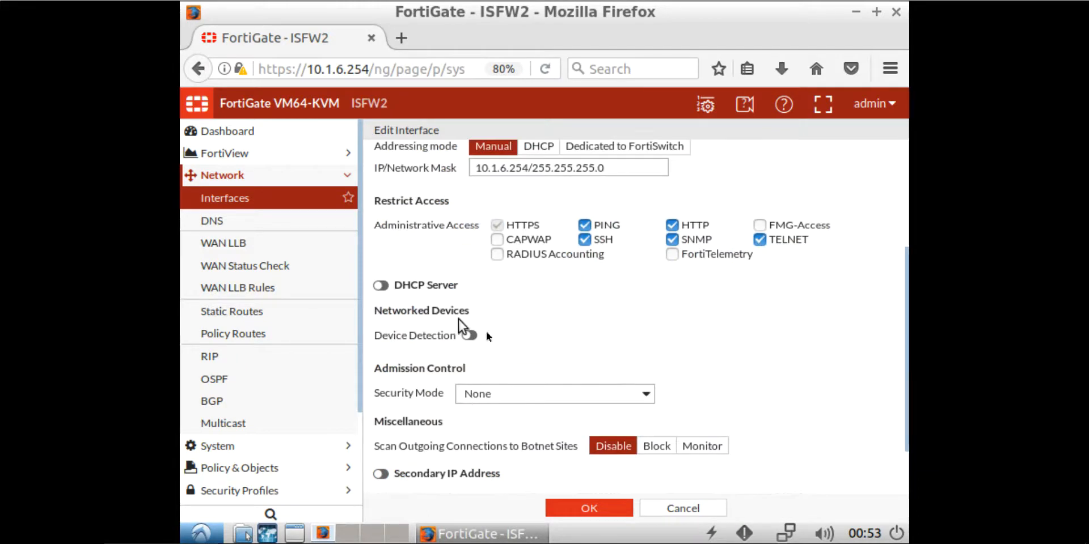
{"action": "left_click", "coordinate": [470, 336]}
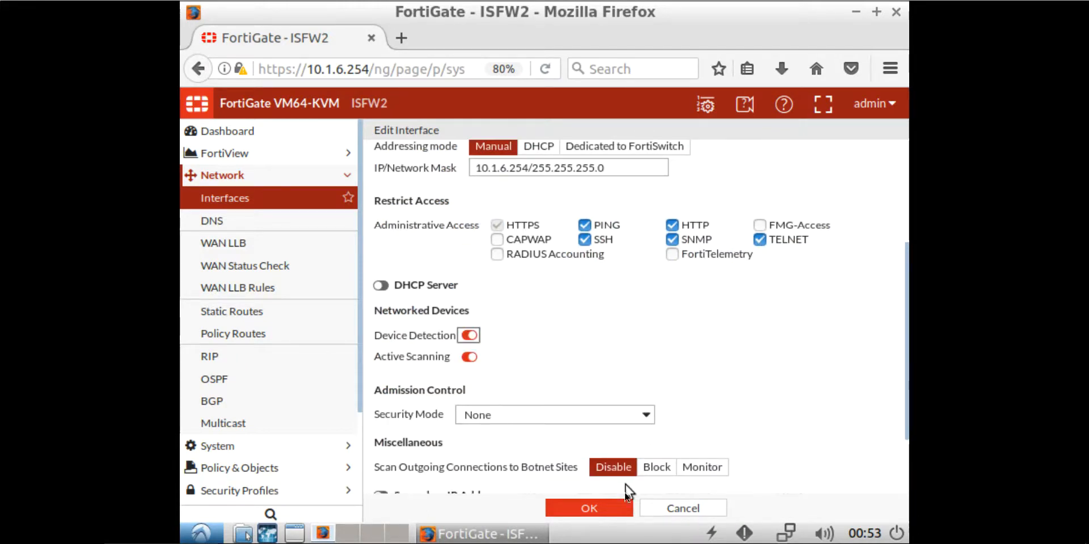
{"action": "left_click", "coordinate": [622, 509]}
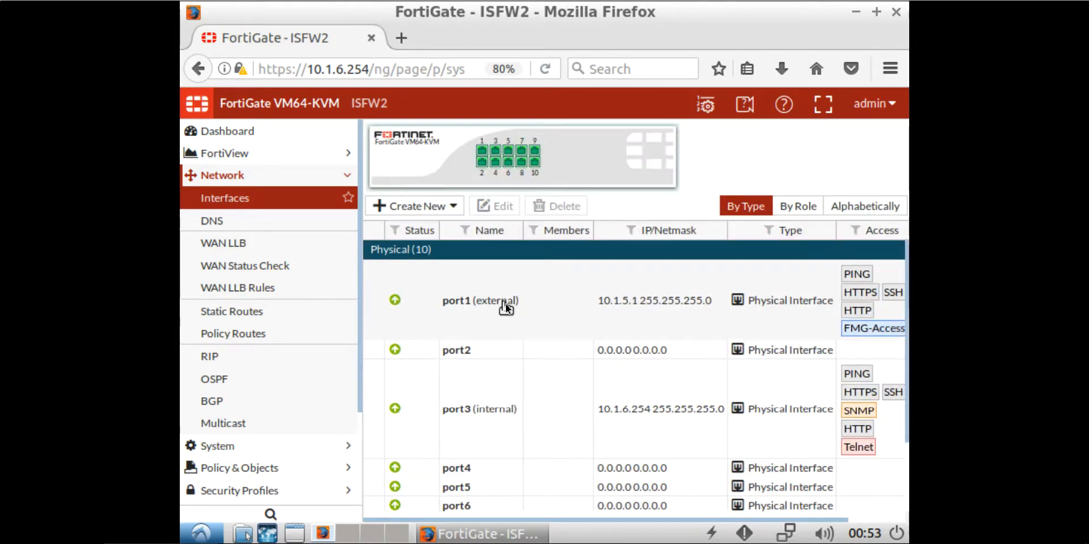
Step: Enable Device Detection and FortiTelemetry access on the 10.1.5.1 port1 interface and save
{"action": "left_click", "coordinate": [507, 308]}
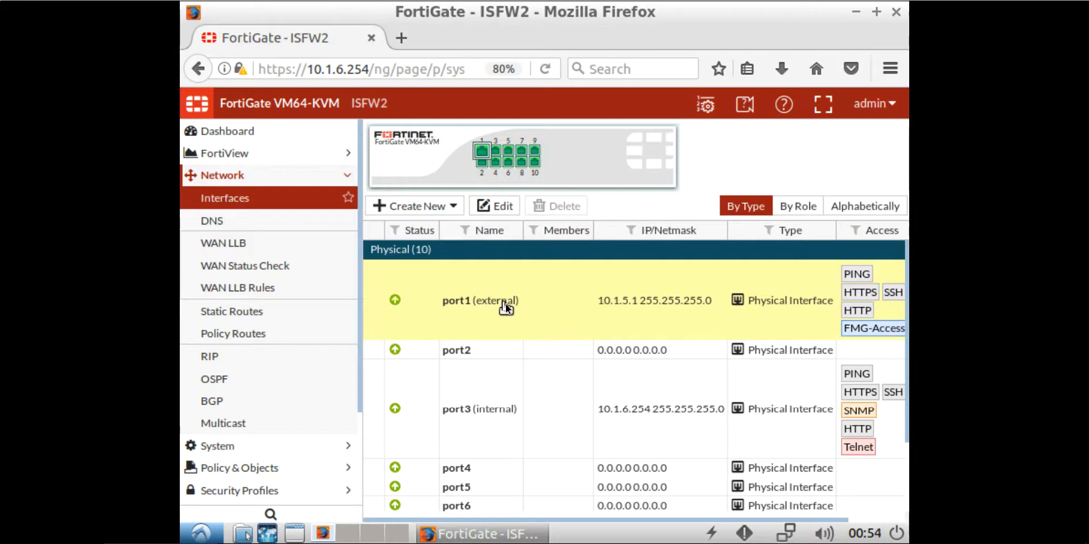
{"action": "double_click", "coordinate": [507, 308]}
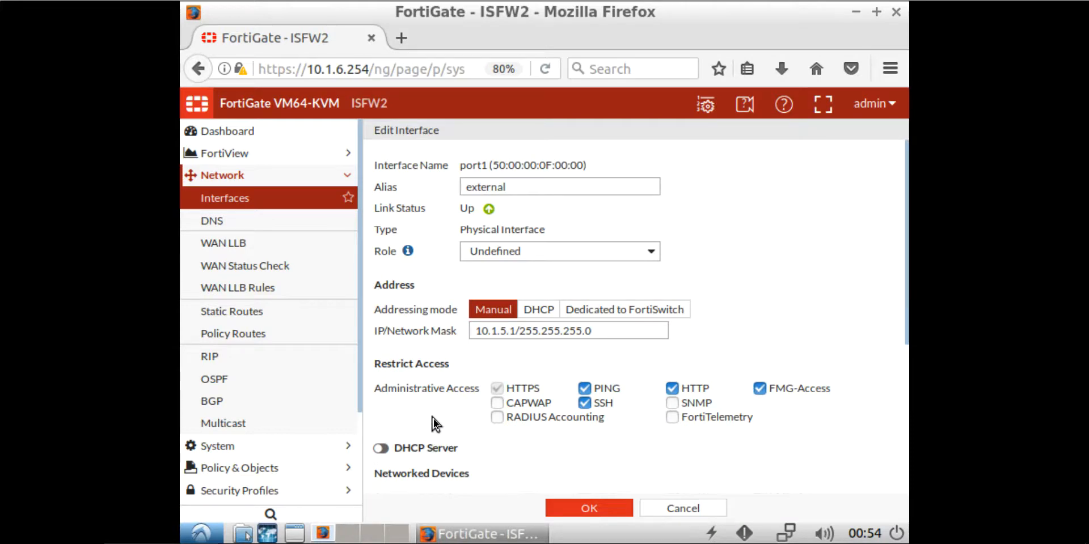
{"action": "scroll", "coordinate": [433, 419], "scroll_direction": "down", "scroll_amount": 3}
{"action": "left_click", "coordinate": [467, 418]}
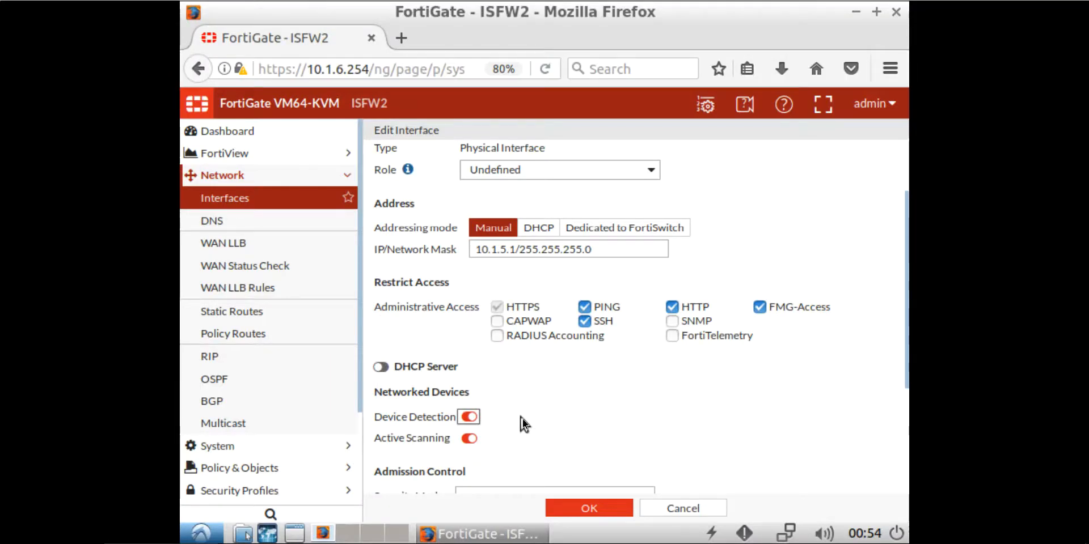
{"action": "left_click", "coordinate": [676, 339]}
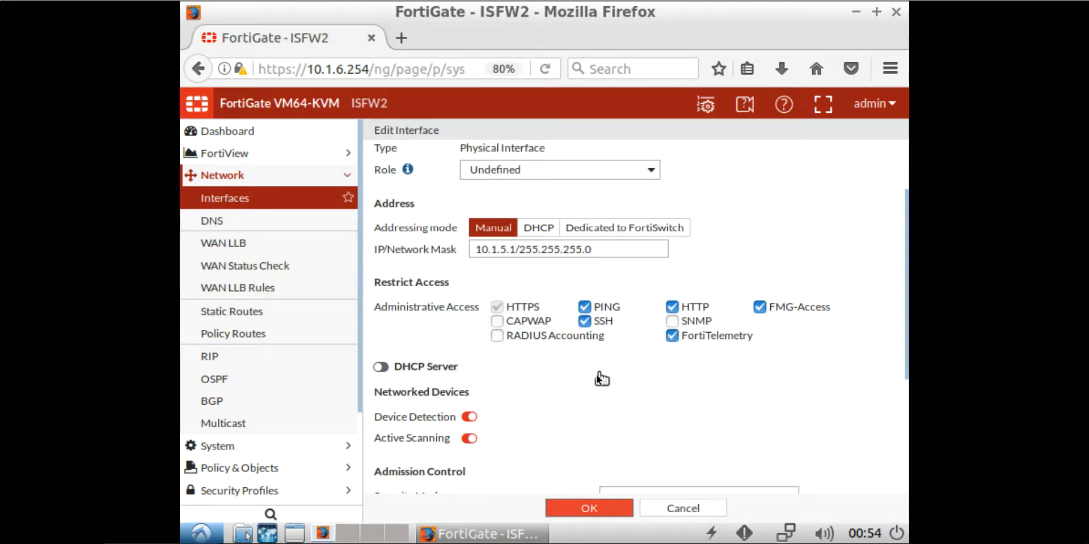
{"action": "key", "text": "Return"}
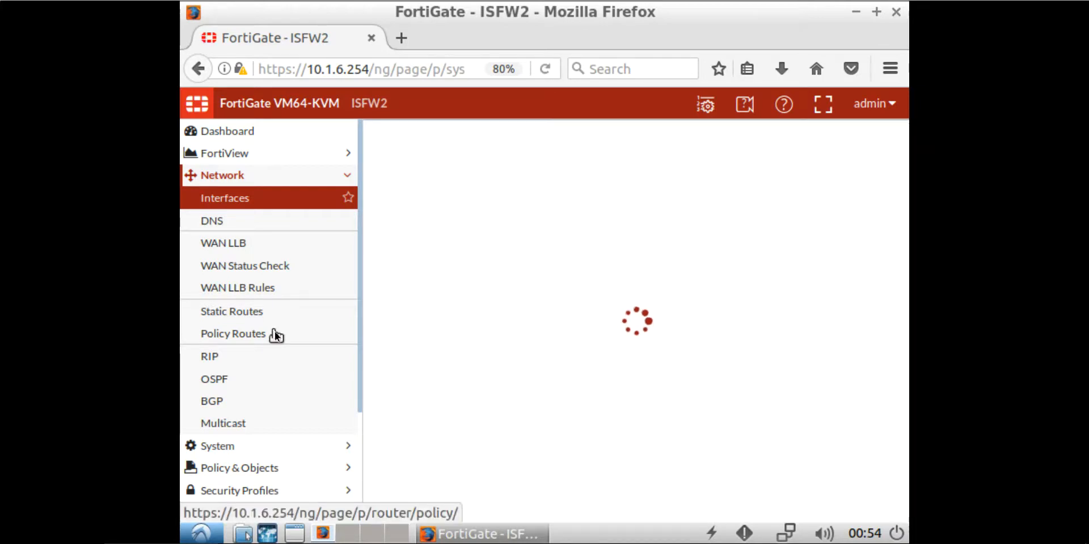
Step: Turn on Cooperative Security Fabric with group name 'fortinet' and the group password
{"action": "left_click", "coordinate": [232, 448]}
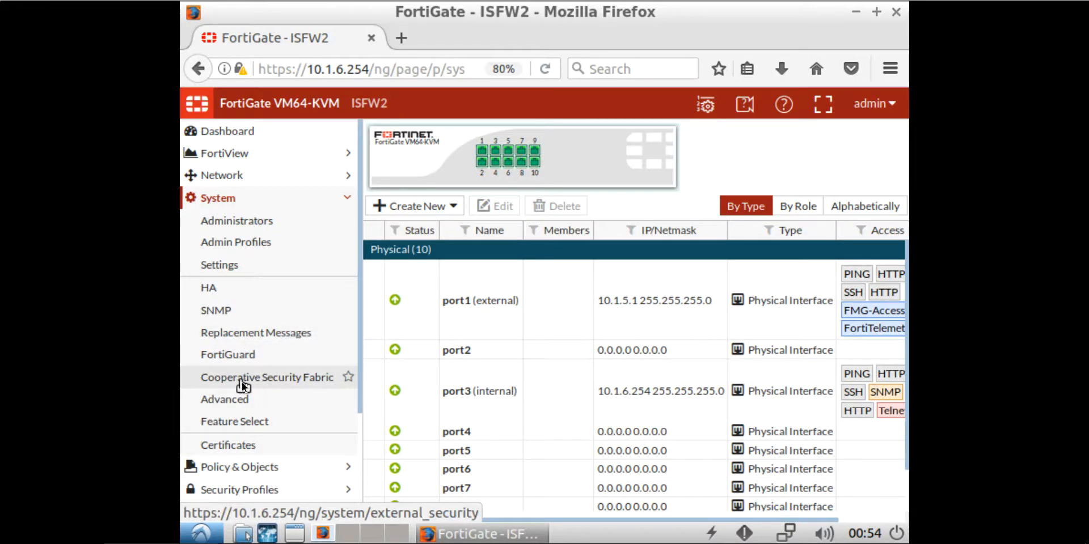
{"action": "left_click", "coordinate": [241, 383]}
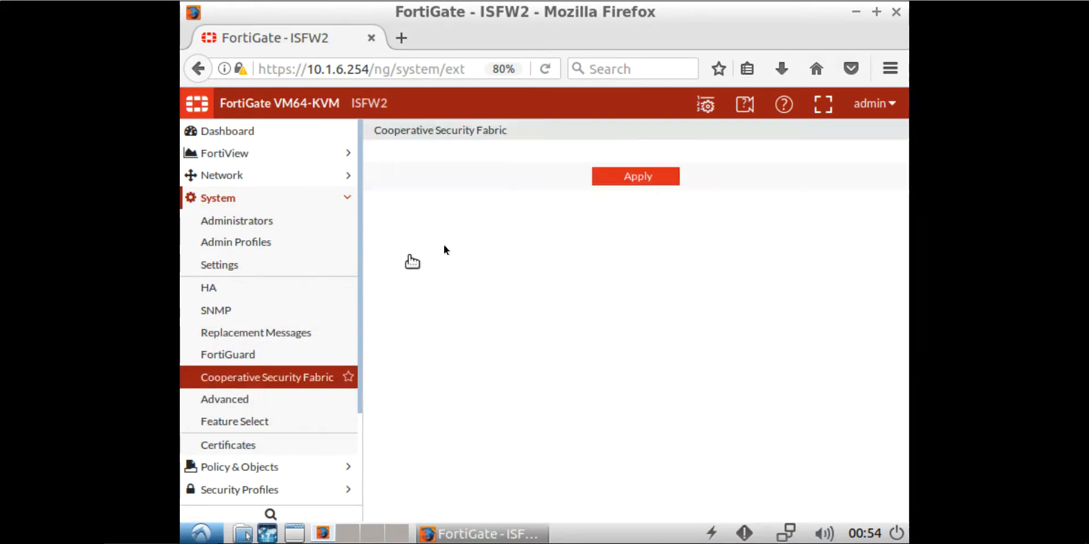
{"action": "left_click", "coordinate": [381, 172]}
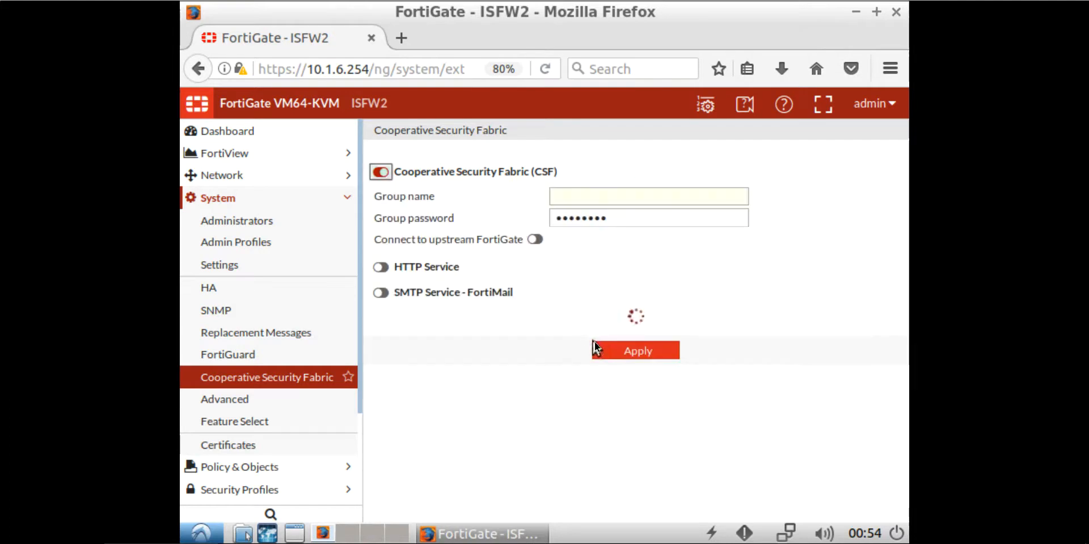
{"action": "left_click", "coordinate": [601, 199]}
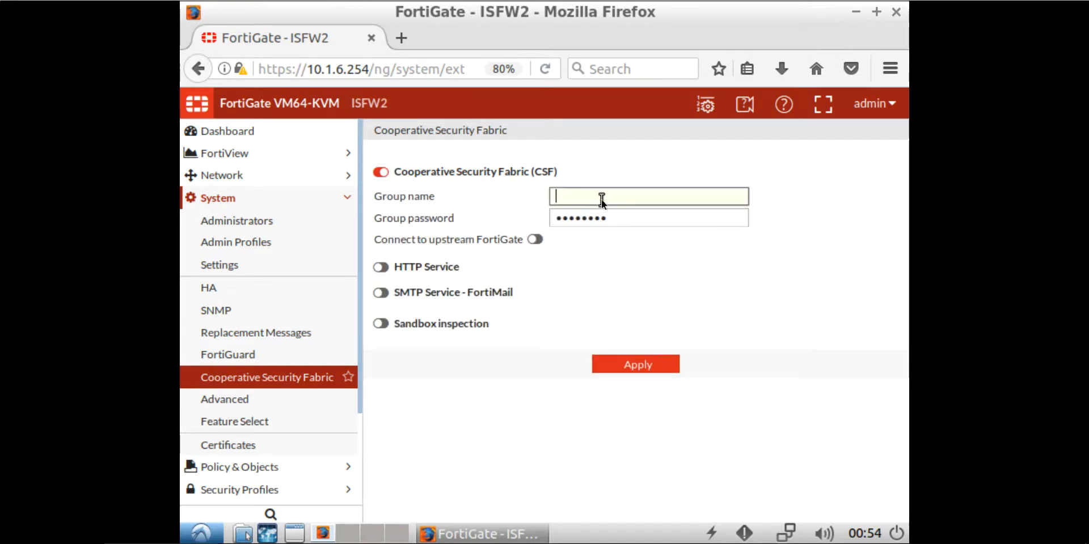
{"action": "type", "text": "fortinet"}
{"action": "key", "text": "Tab"}
{"action": "type", "text": "fortine"}
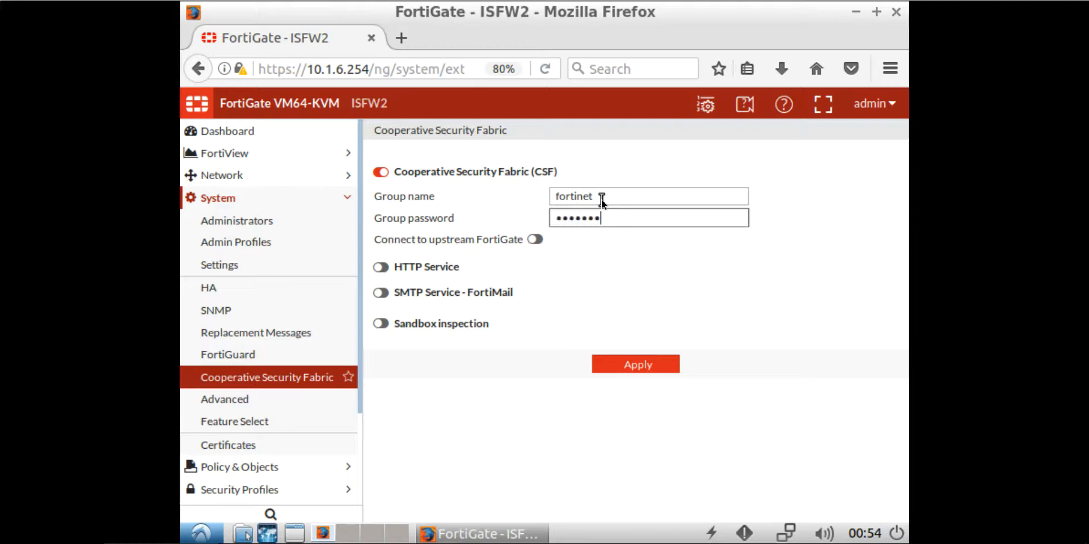
Step: Set the upstream FortiGate IP to 10.1.0.254 and apply the fabric settings
{"action": "left_click", "coordinate": [536, 239]}
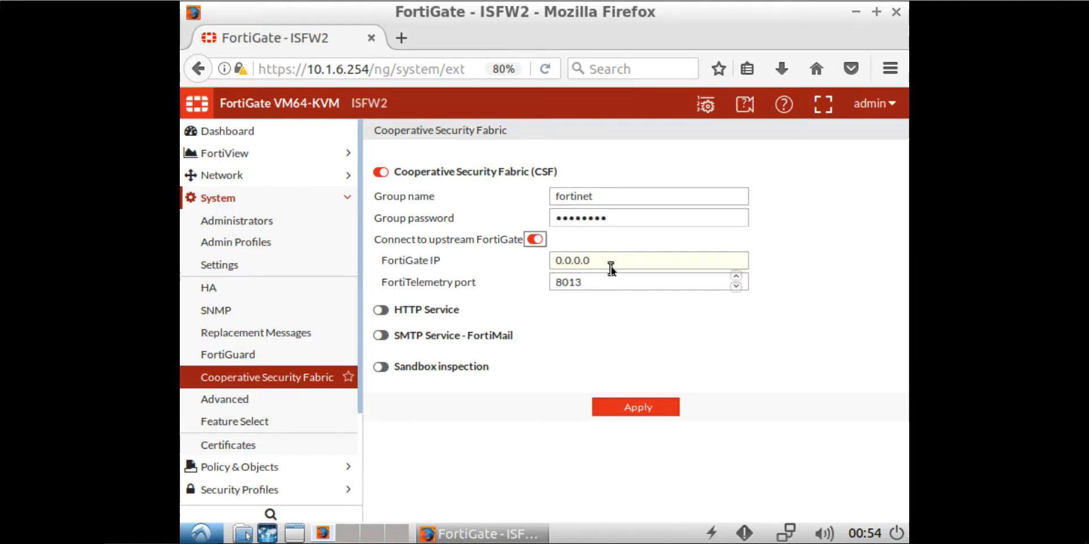
{"action": "left_click_drag", "start_coordinate": [610, 264], "coordinate": [553, 261]}
{"action": "key", "text": "End"}
{"action": "type", "text": "0"}
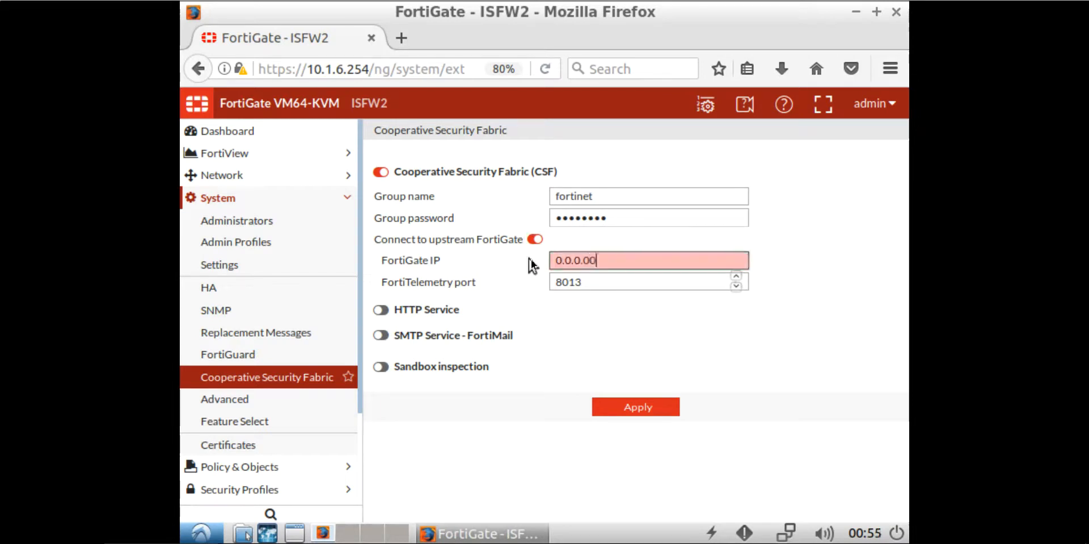
{"action": "key", "text": "BackSpace"}
{"action": "key", "text": "BackSpace"}
{"action": "key", "text": "BackSpace"}
{"action": "key", "text": "BackSpace"}
{"action": "key", "text": "BackSpace"}
{"action": "key", "text": "BackSpace"}
{"action": "type", "text": "10.0"}
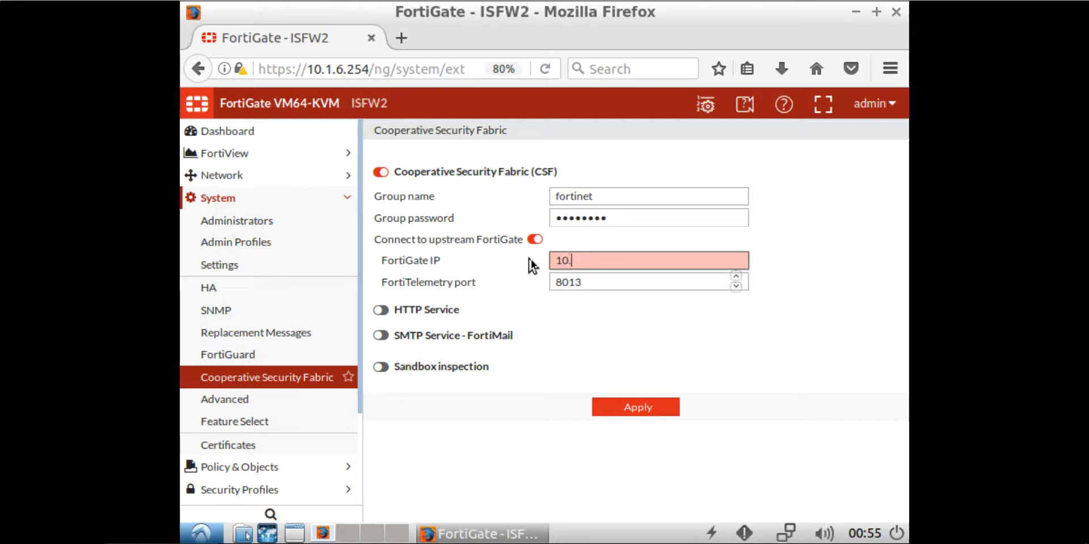
{"action": "key", "text": "BackSpace"}
{"action": "type", "text": "1.0.25"}
{"action": "key", "text": "BackSpace"}
{"action": "key", "text": "BackSpace"}
{"action": "type", "text": "254"}
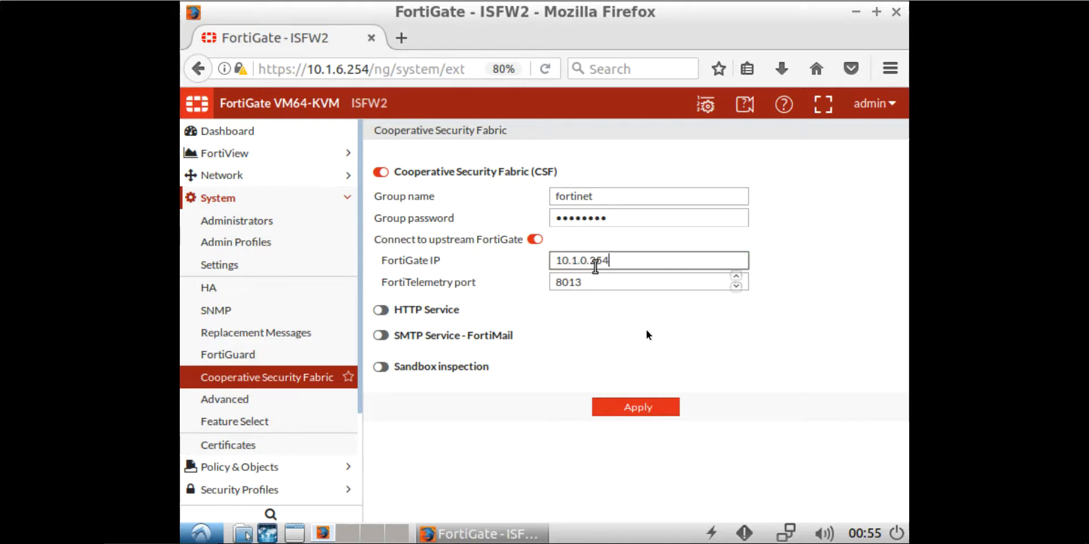
{"action": "left_click", "coordinate": [637, 407]}
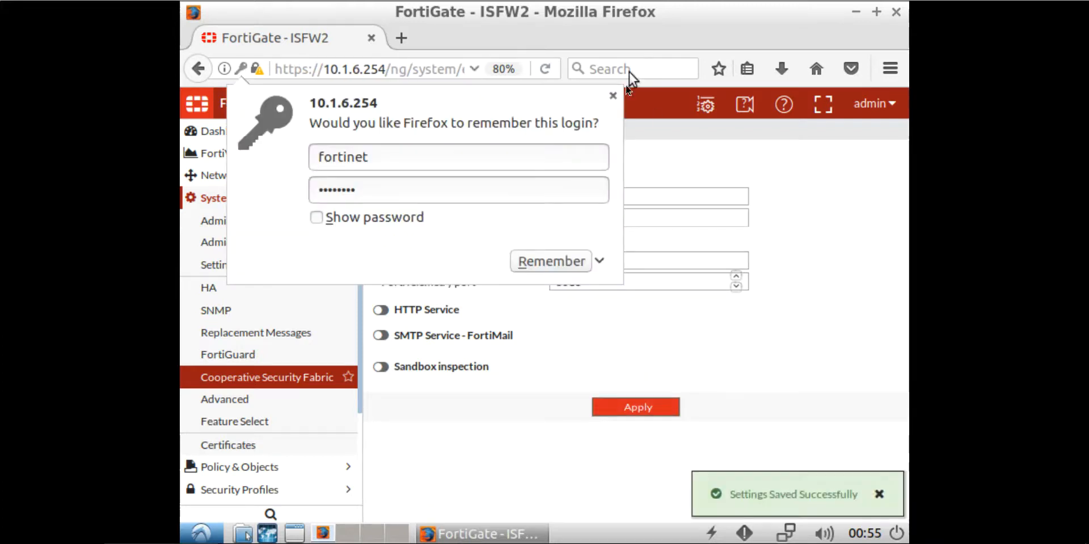
{"action": "left_click", "coordinate": [613, 94]}
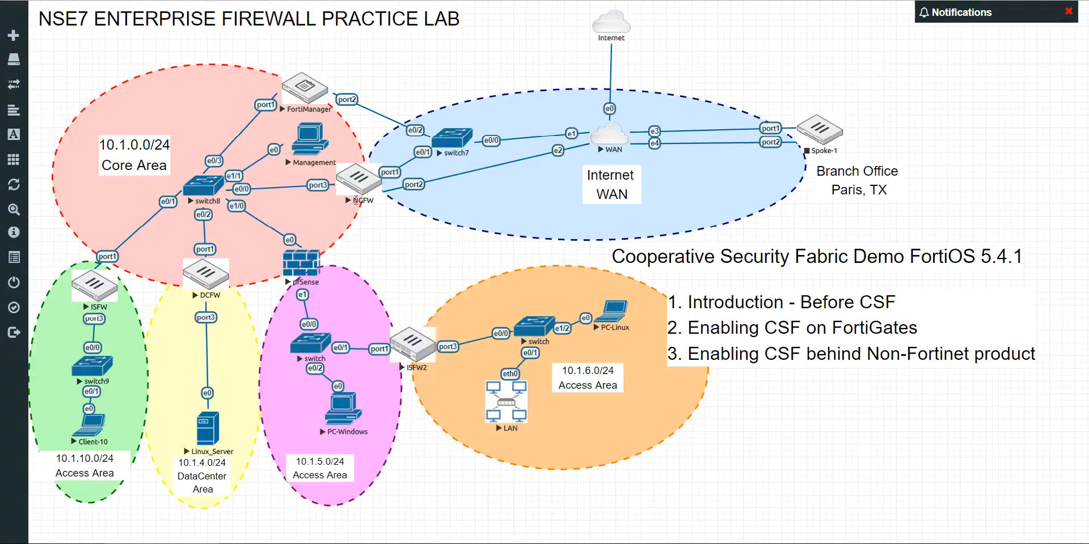
Step: Log in to the NGFW CLI console as admin
{"action": "left_click", "coordinate": [354, 185]}
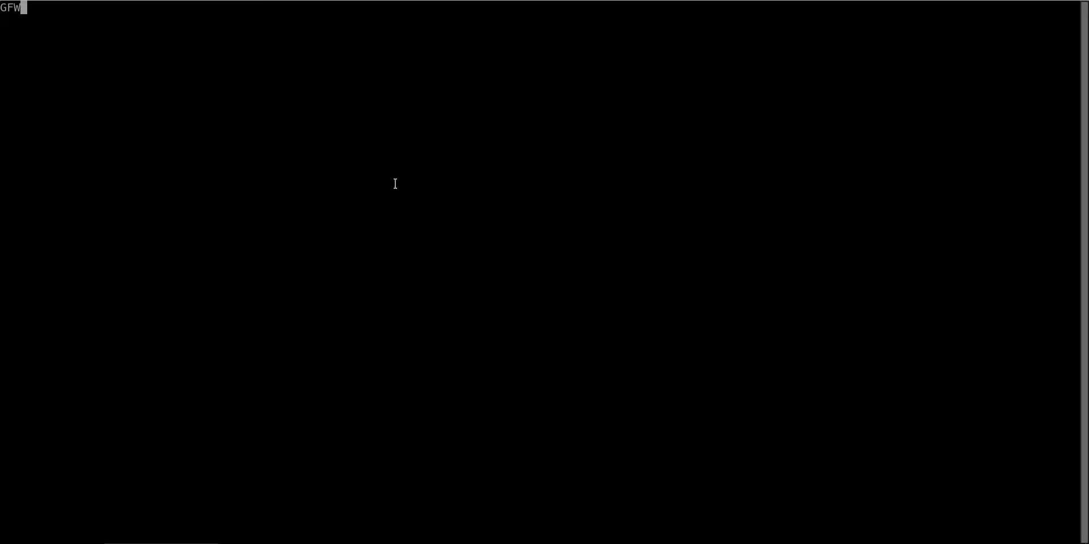
{"action": "key", "text": "Return"}
{"action": "key", "text": "Return"}
{"action": "key", "text": "Return"}
{"action": "type", "text": "admin"}
{"action": "key", "text": "Return"}
{"action": "key", "text": "Return"}
{"action": "key", "text": "Return"}
Step: Run 'diagnose test application csfd 1' to show the CSF daemon stats
{"action": "type", "text": "dia "}
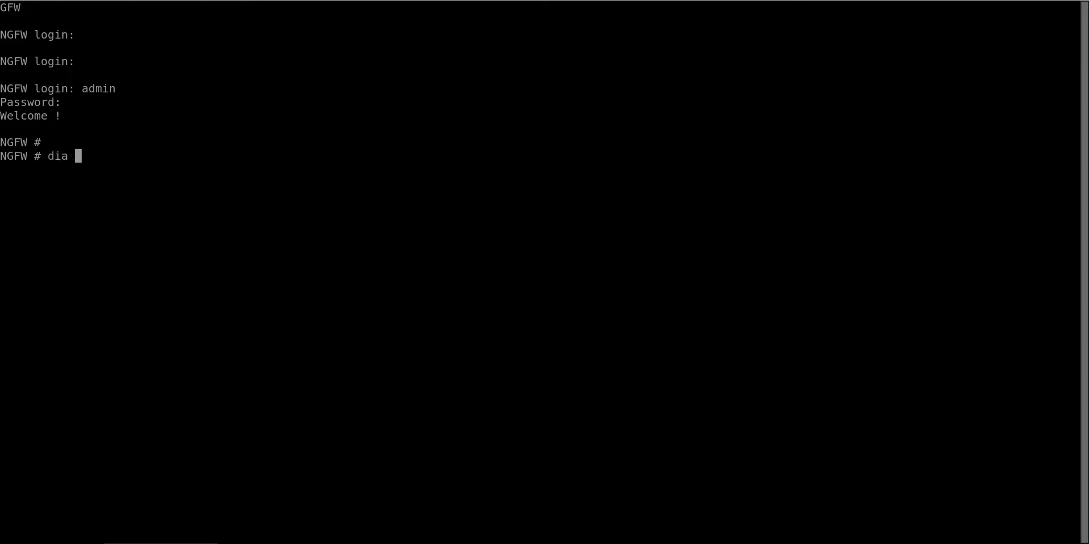
{"action": "type", "text": "test a"}
{"action": "key", "text": "Tab"}
{"action": "key", "text": "Tab"}
{"action": "type", "text": "c"}
{"action": "key", "text": "Tab"}
{"action": "key", "text": "question"}
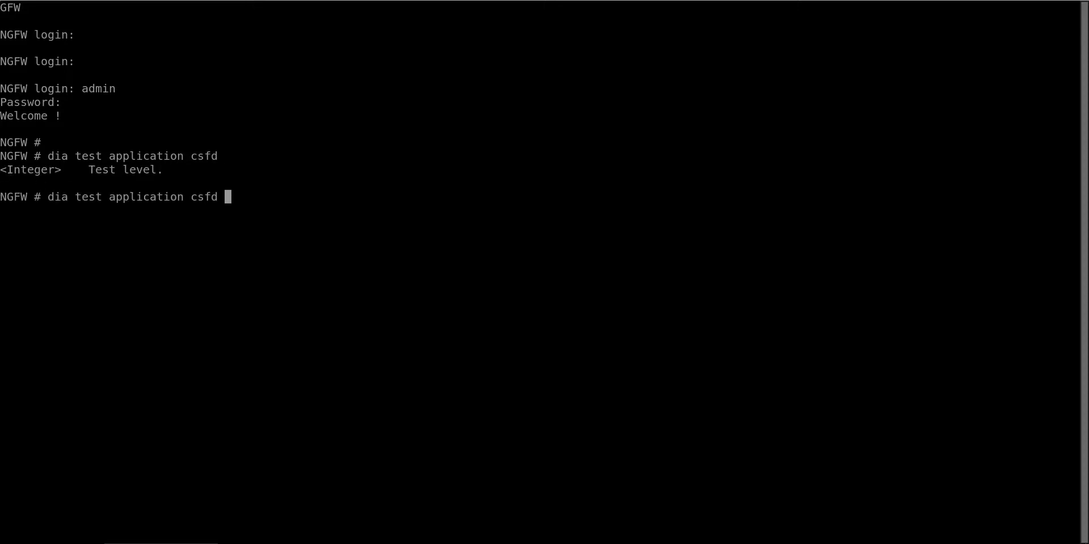
{"action": "key", "text": "question"}
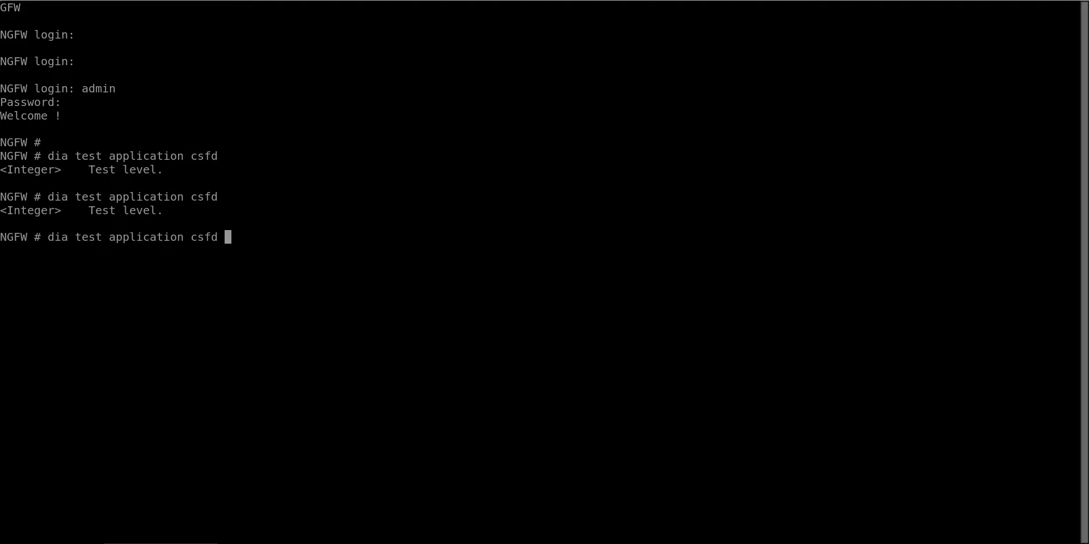
{"action": "key", "text": "Return"}
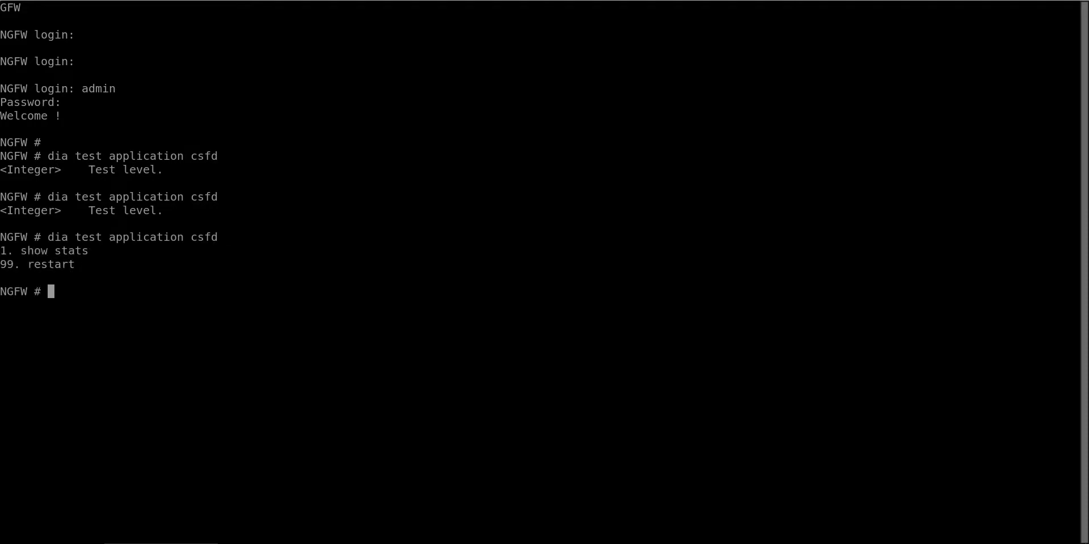
{"action": "key", "text": "Up"}
{"action": "type", "text": "1"}
{"action": "key", "text": "Return"}
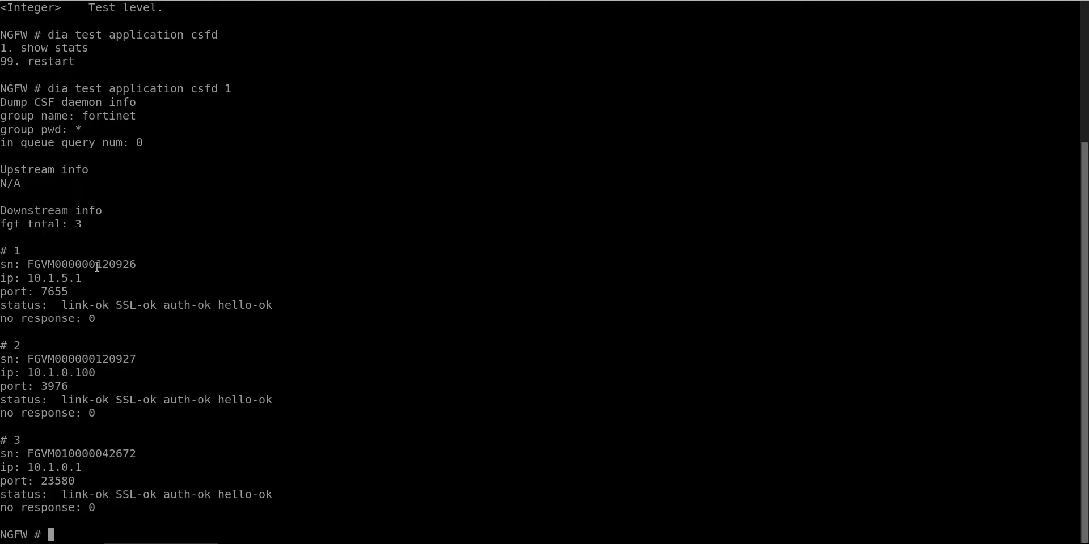
Step: Highlight the 10.1.5.1 downstream entry and its auth and hello status in the output
{"action": "left_click_drag", "start_coordinate": [152, 401], "coordinate": [277, 403]}
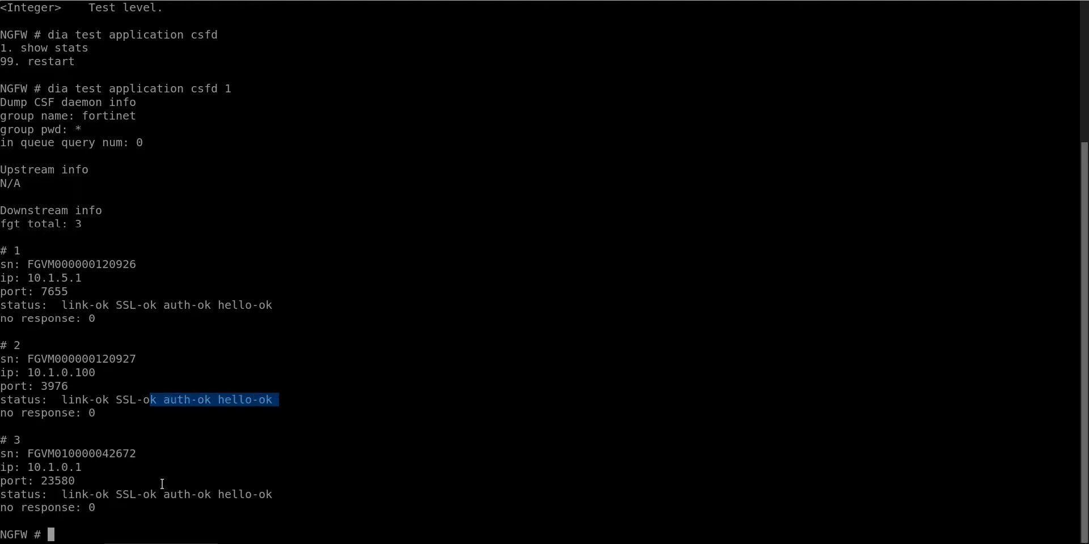
{"action": "left_click_drag", "start_coordinate": [165, 480], "coordinate": [250, 482]}
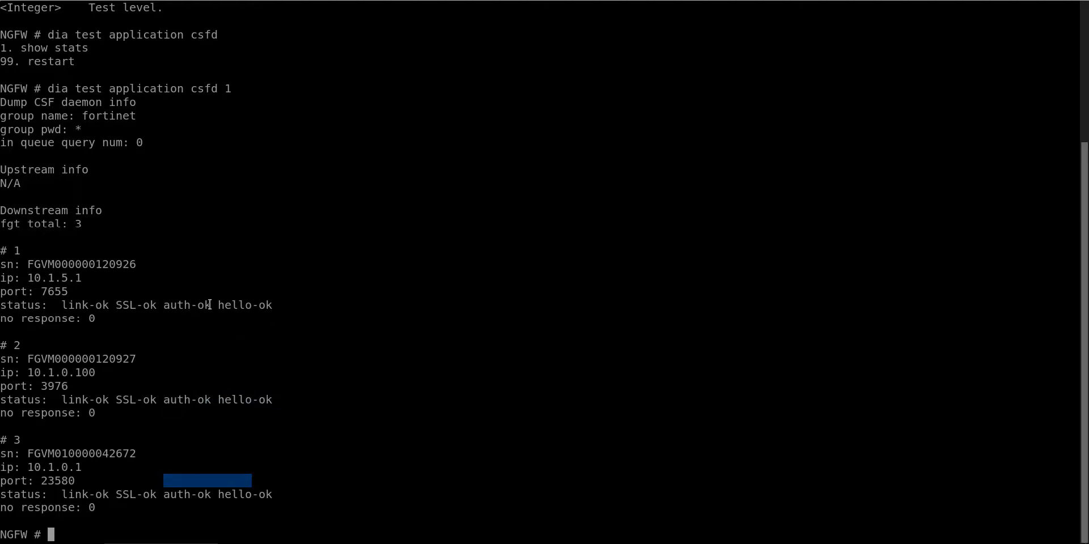
{"action": "left_click_drag", "start_coordinate": [17, 265], "coordinate": [174, 335]}
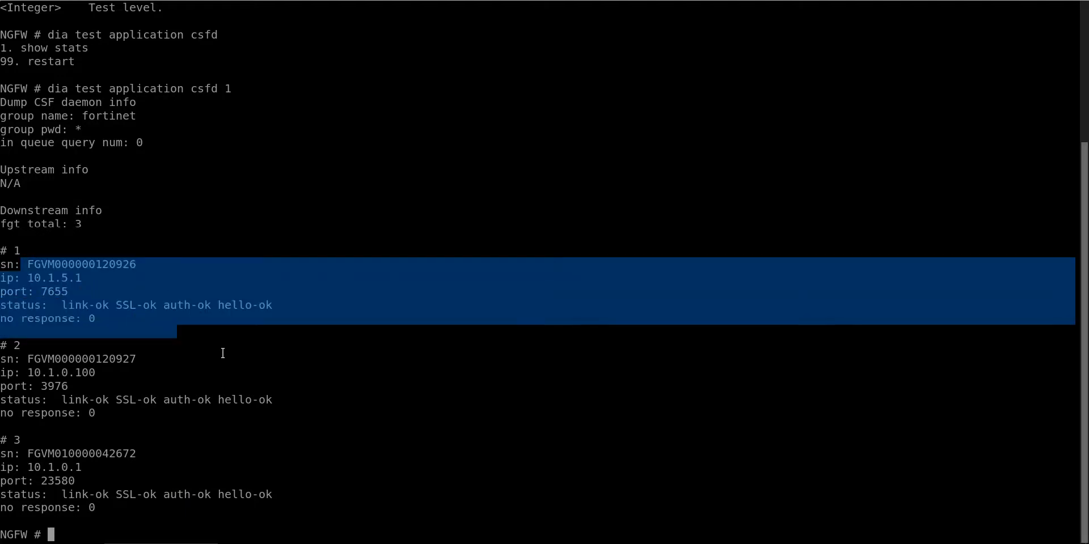
{"action": "left_click_drag", "start_coordinate": [247, 354], "coordinate": [251, 353]}
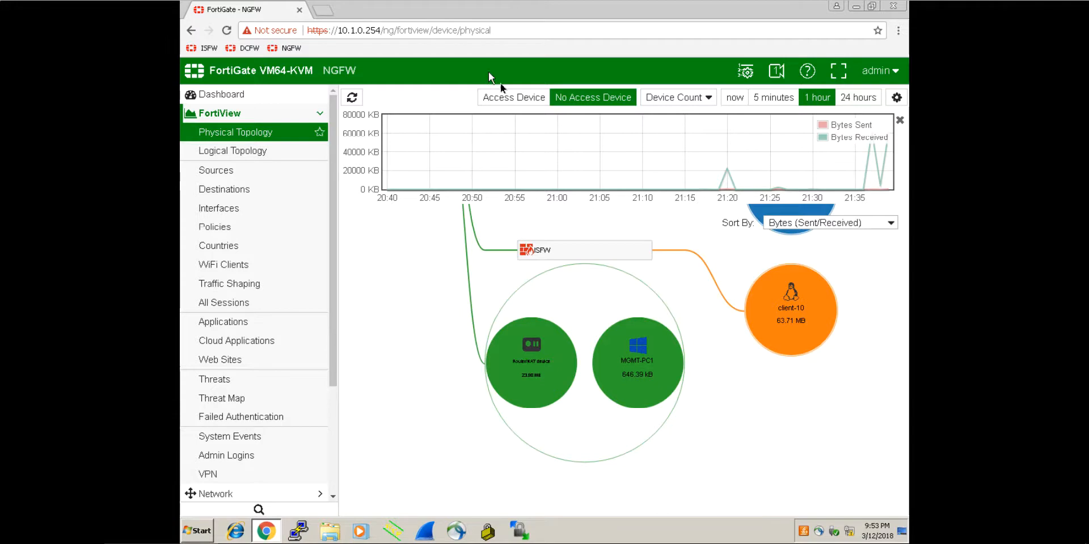
Step: Refresh NGFW's physical topology for the current moment and pan to see all devices
{"action": "left_click", "coordinate": [740, 97]}
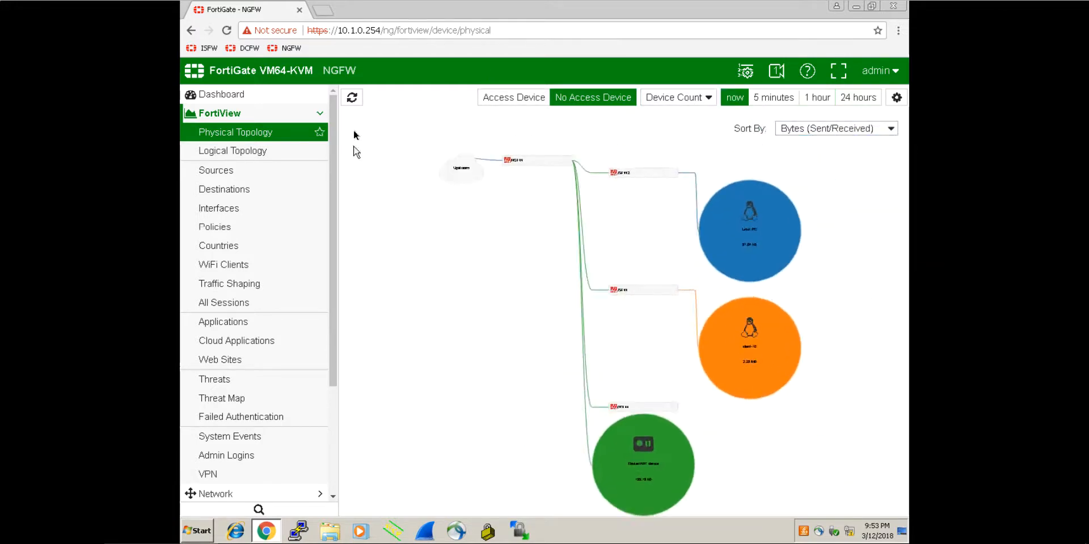
{"action": "left_click", "coordinate": [352, 98]}
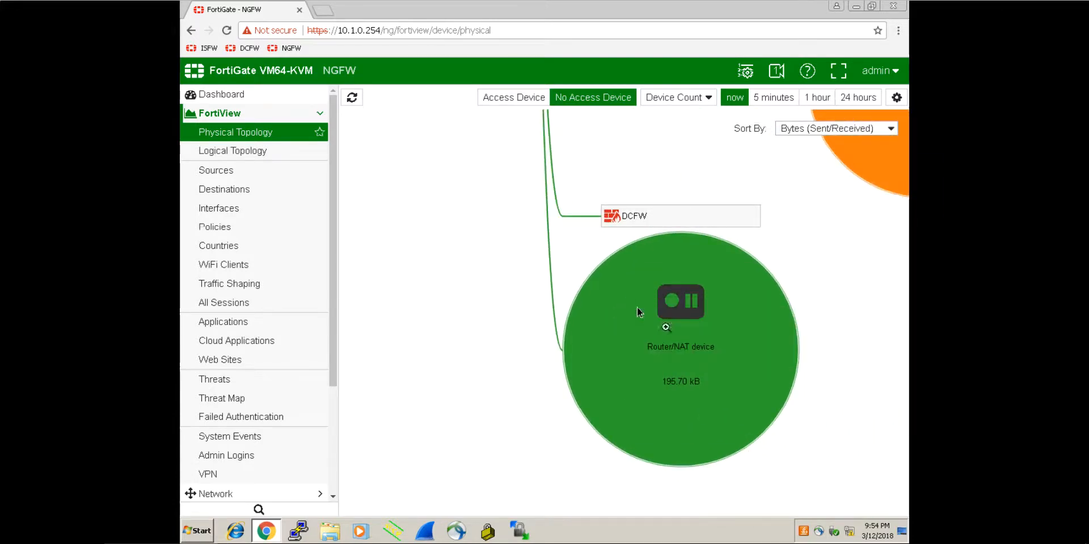
{"action": "scroll", "coordinate": [470, 312], "scroll_direction": "down", "scroll_amount": 6}
{"action": "left_click_drag", "start_coordinate": [457, 258], "coordinate": [449, 387]}
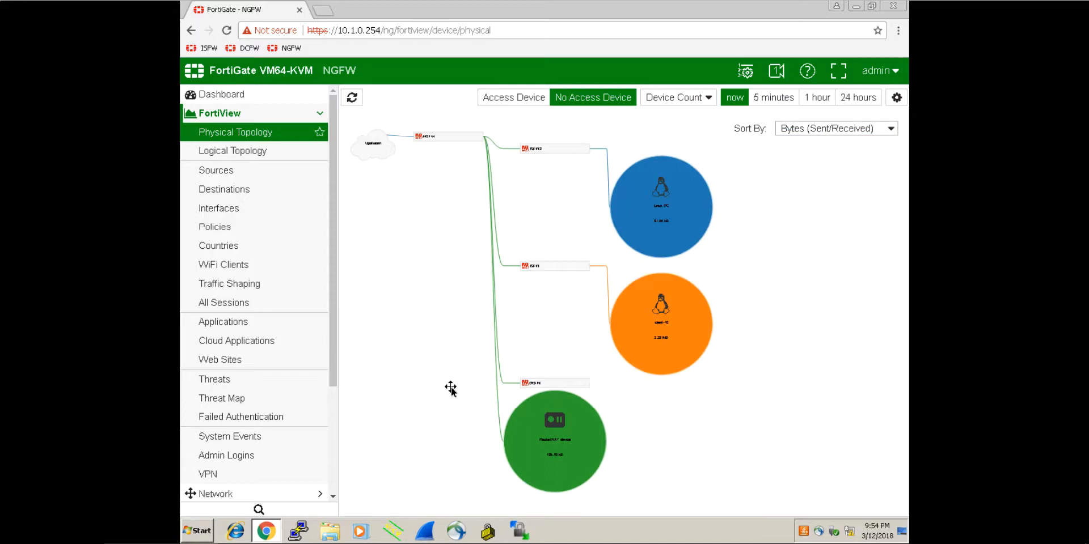
{"action": "left_click_drag", "start_coordinate": [432, 250], "coordinate": [418, 312]}
{"action": "scroll", "coordinate": [451, 272], "scroll_direction": "up", "scroll_amount": 2}
{"action": "scroll", "coordinate": [452, 274], "scroll_direction": "up", "scroll_amount": 3}
{"action": "mouse_move", "coordinate": [574, 166]}
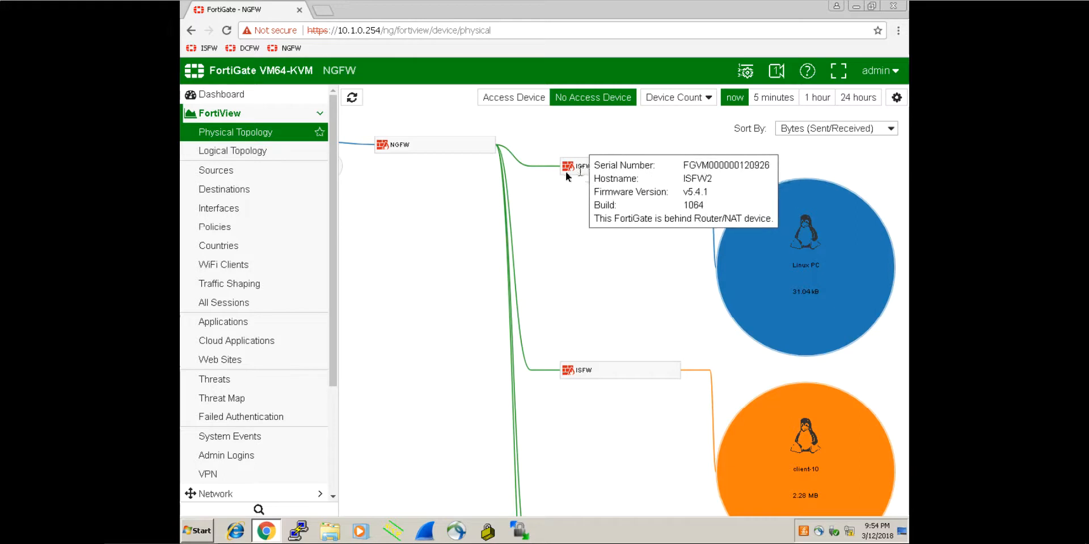
Step: Pan and zoom the map to center ISFW, DCFW and Router/NAT, then switch to Logical Topology
{"action": "left_click_drag", "start_coordinate": [612, 369], "coordinate": [615, 265]}
{"action": "left_click_drag", "start_coordinate": [617, 334], "coordinate": [607, 203]}
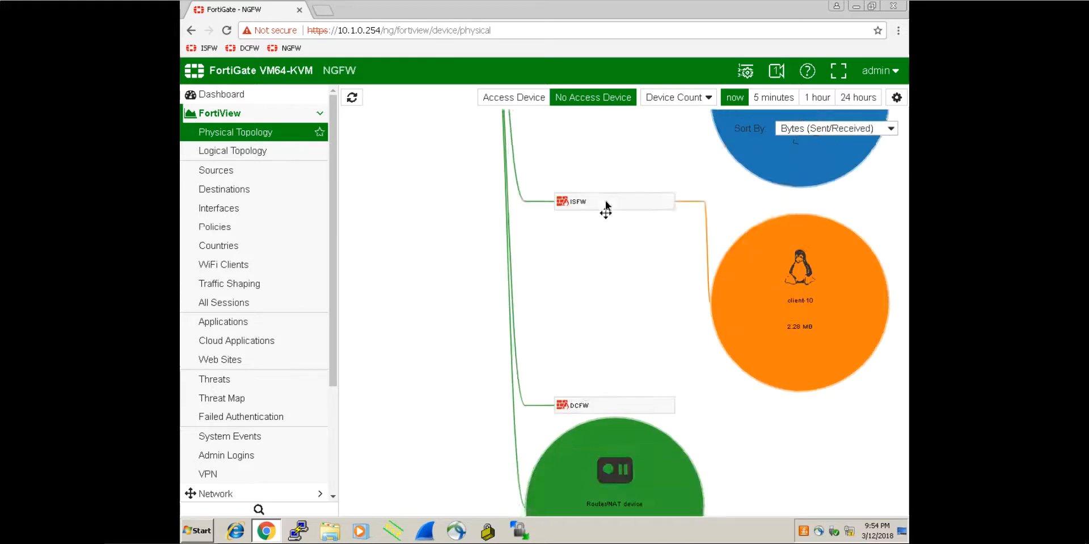
{"action": "left_click_drag", "start_coordinate": [792, 444], "coordinate": [795, 303]}
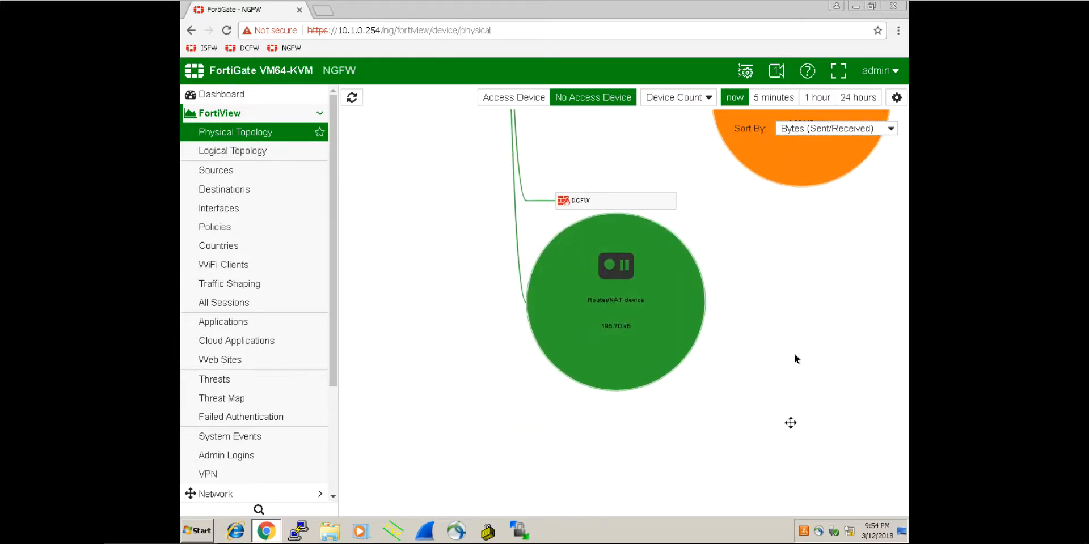
{"action": "left_click_drag", "start_coordinate": [789, 423], "coordinate": [830, 332]}
{"action": "left_click_drag", "start_coordinate": [560, 368], "coordinate": [772, 408]}
{"action": "scroll", "coordinate": [602, 366], "scroll_direction": "down", "scroll_amount": 3}
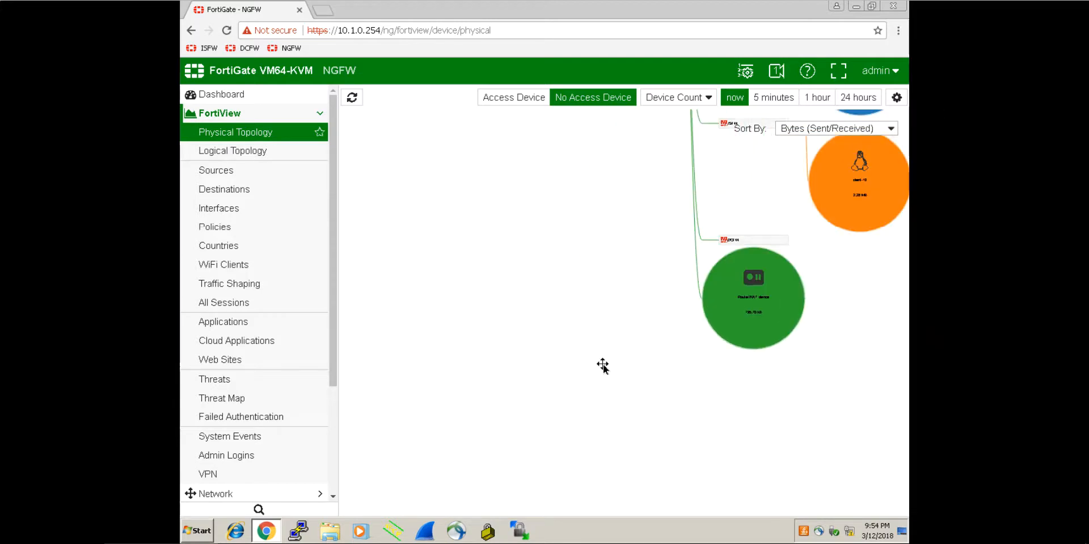
{"action": "left_click_drag", "start_coordinate": [545, 301], "coordinate": [453, 280]}
{"action": "scroll", "coordinate": [498, 338], "scroll_direction": "up", "scroll_amount": 4}
{"action": "scroll", "coordinate": [499, 337], "scroll_direction": "up", "scroll_amount": 2}
{"action": "left_click_drag", "start_coordinate": [566, 367], "coordinate": [491, 301]}
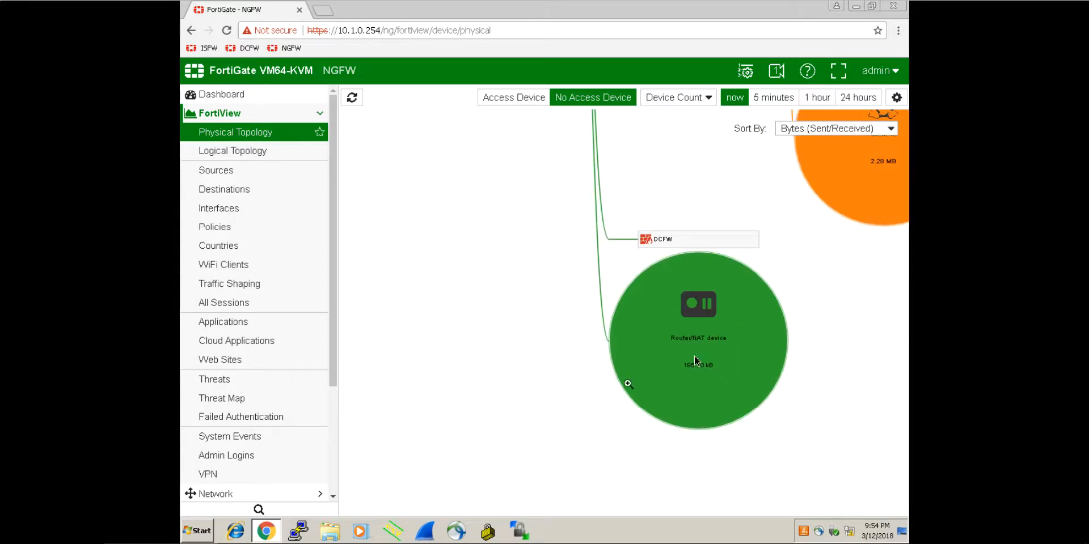
{"action": "left_click_drag", "start_coordinate": [478, 211], "coordinate": [411, 280]}
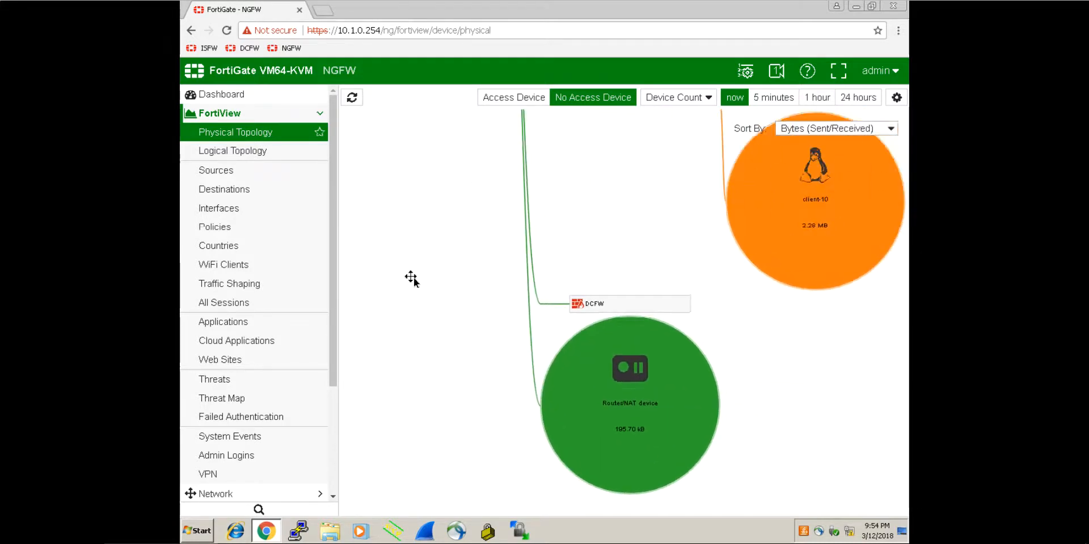
{"action": "left_click", "coordinate": [270, 151]}
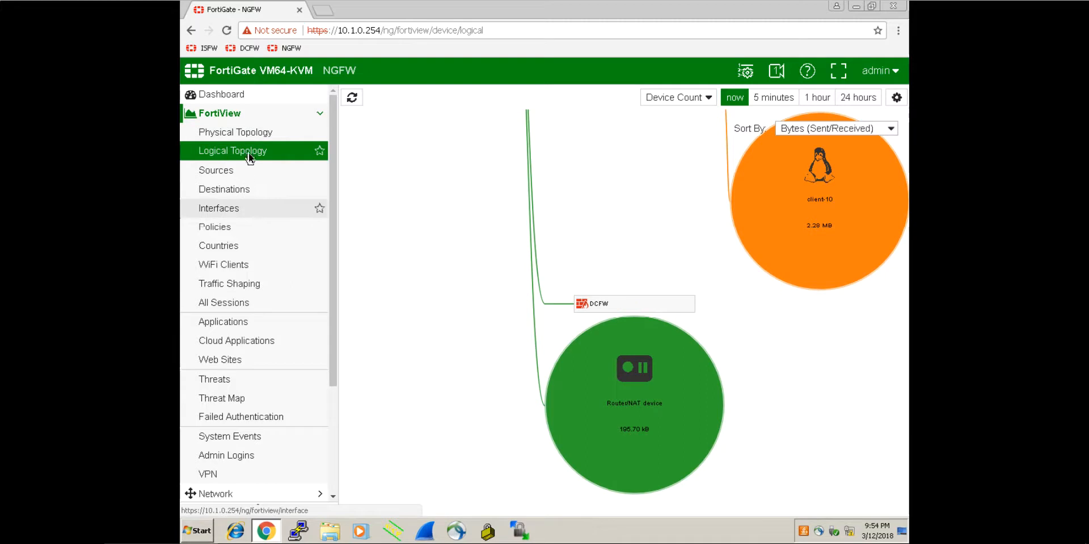
Step: Show NGFW's Logical Topology and bring DCFW with its Router/NAT device into view
{"action": "left_click", "coordinate": [250, 150]}
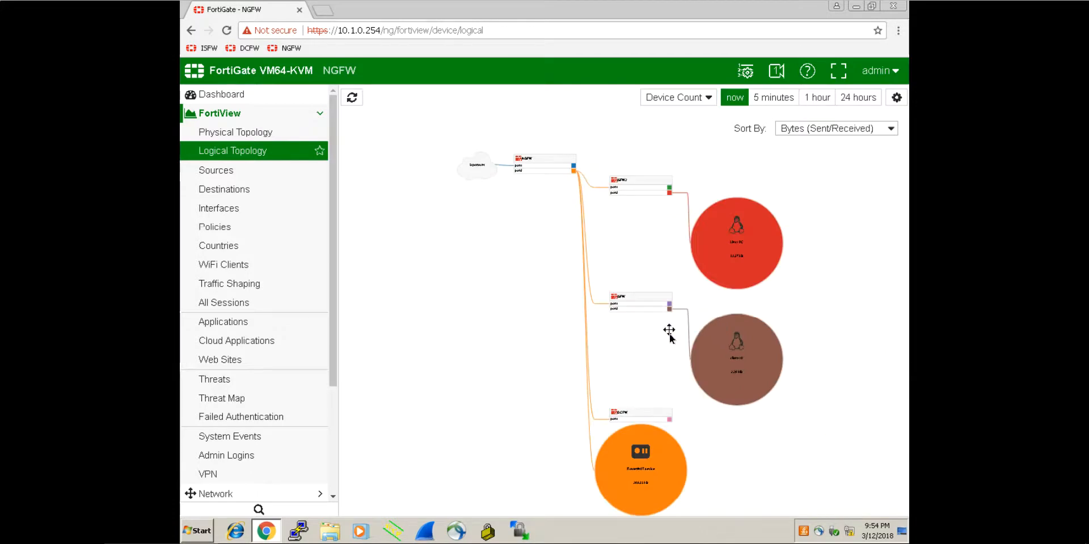
{"action": "scroll", "coordinate": [669, 338], "scroll_direction": "up", "scroll_amount": 3}
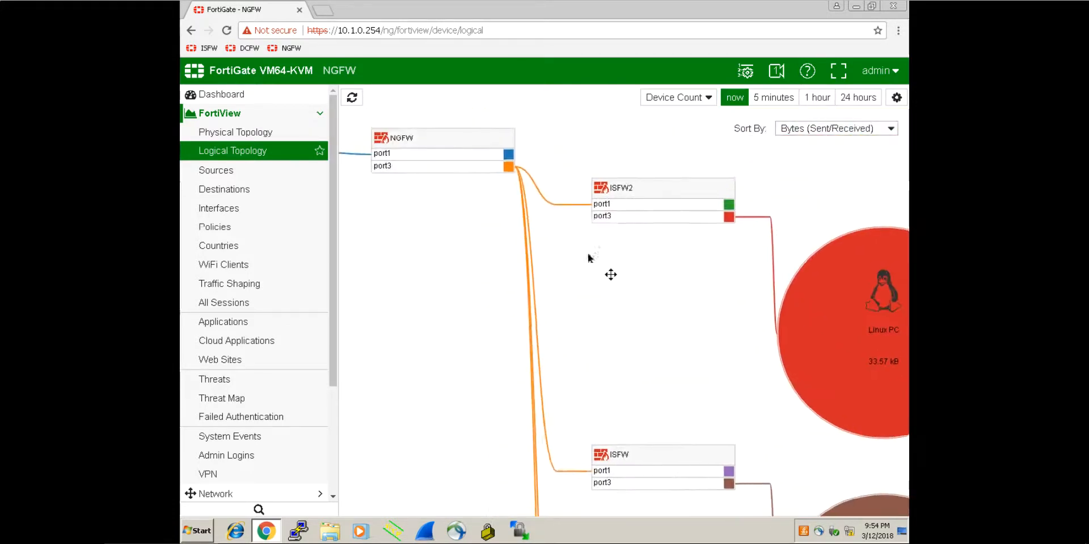
{"action": "scroll", "coordinate": [603, 307], "scroll_direction": "down", "scroll_amount": 8}
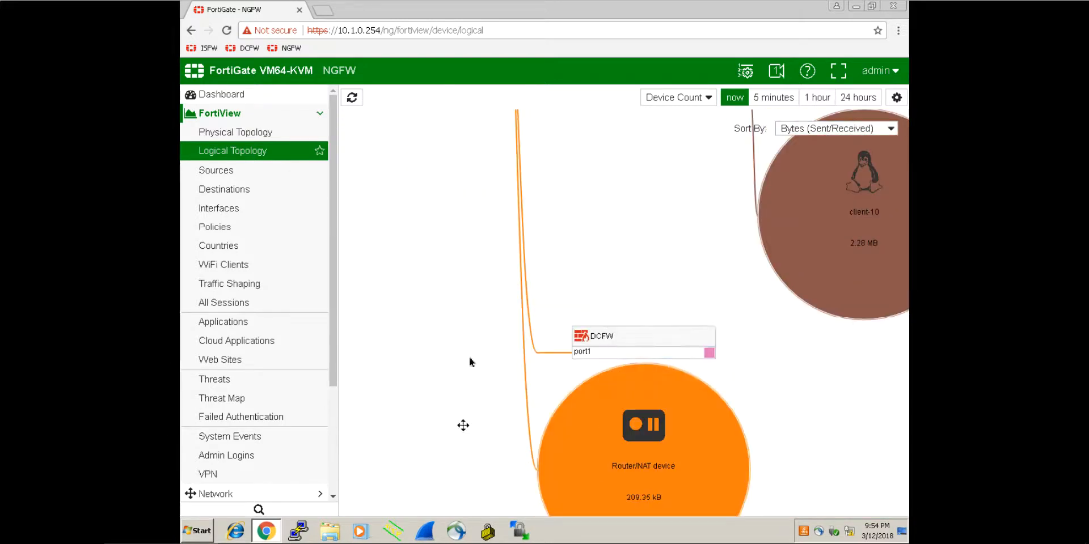
{"action": "left_click_drag", "start_coordinate": [462, 427], "coordinate": [471, 244]}
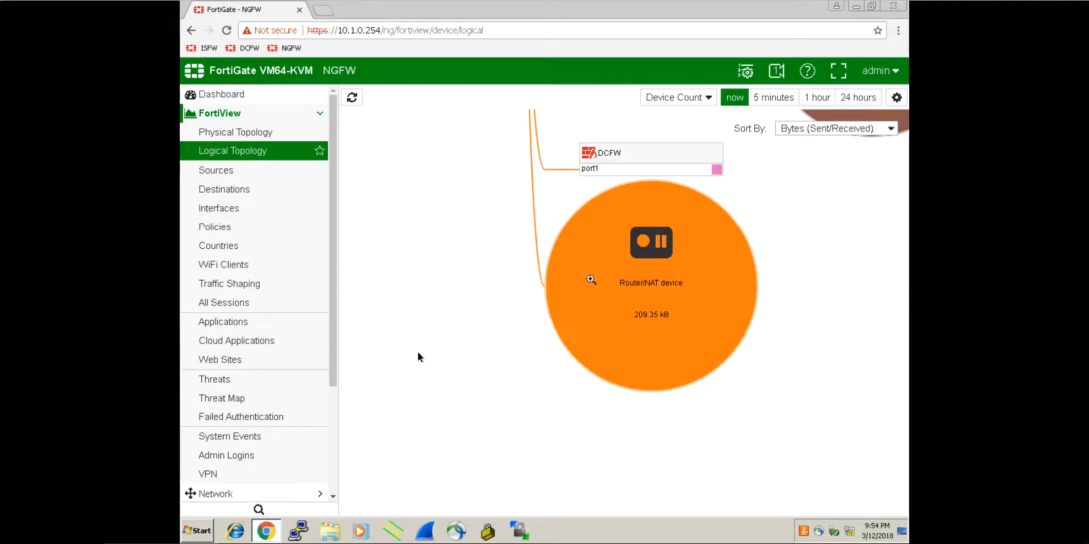
{"action": "left_click_drag", "start_coordinate": [396, 321], "coordinate": [380, 389]}
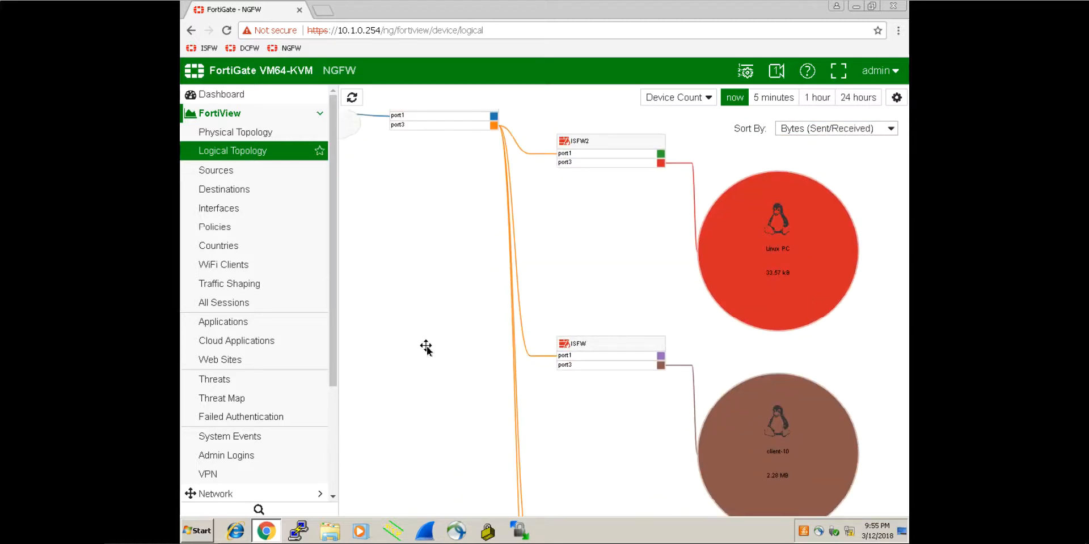
{"action": "left_click_drag", "start_coordinate": [400, 332], "coordinate": [425, 299]}
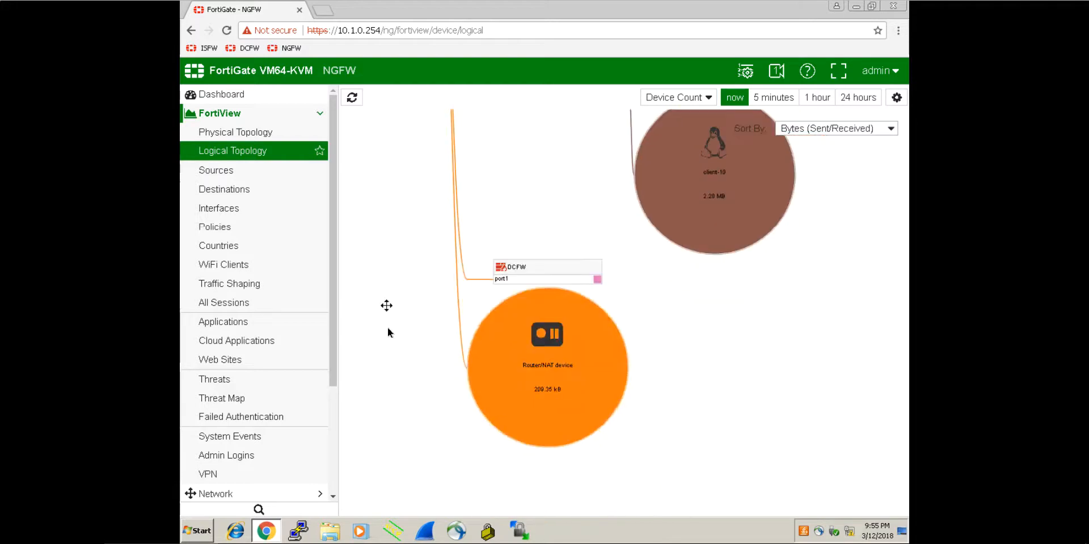
Step: Inspect ISFW2, ISFW, the Linux PC, NGFW, the Upstream cloud and DCFW's Router/NAT link
{"action": "mouse_move", "coordinate": [564, 249]}
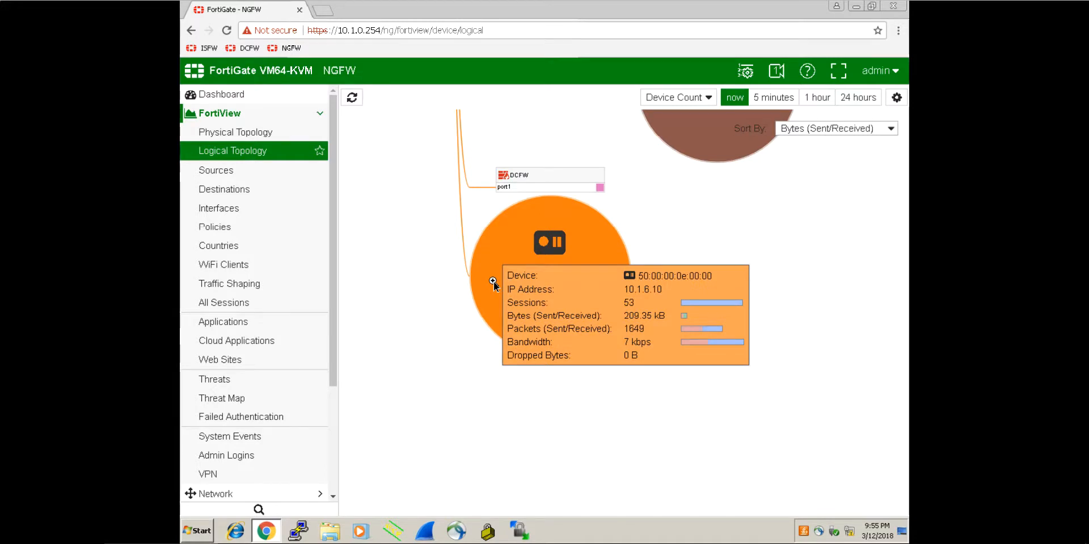
{"action": "left_click_drag", "start_coordinate": [788, 255], "coordinate": [698, 417]}
{"action": "left_click_drag", "start_coordinate": [752, 309], "coordinate": [732, 455]}
{"action": "mouse_move", "coordinate": [739, 290]}
{"action": "left_mouse_down"}
{"action": "mouse_move", "coordinate": [752, 409]}
{"action": "mouse_move", "coordinate": [760, 391]}
{"action": "left_mouse_up"}
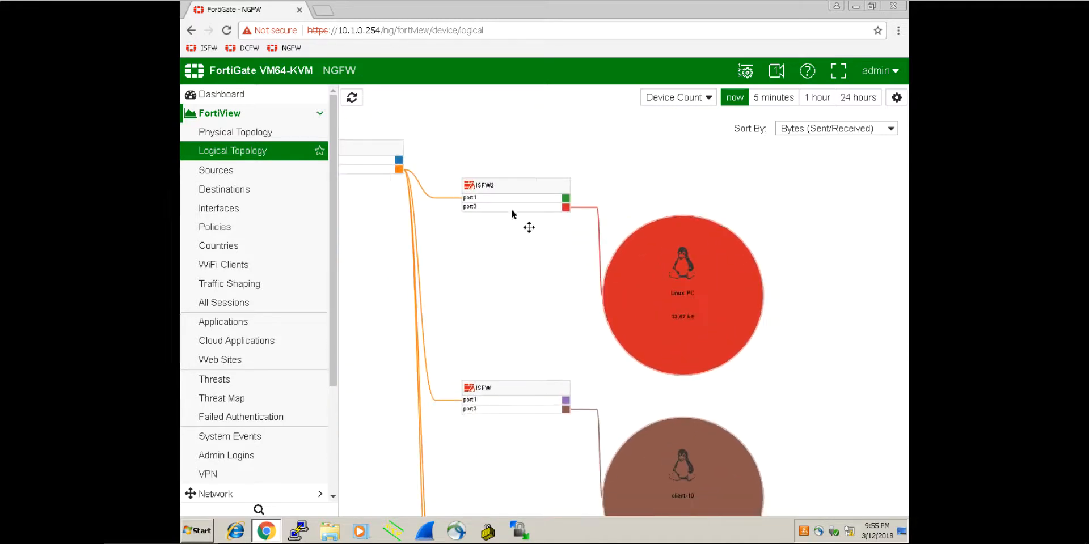
{"action": "mouse_move", "coordinate": [505, 190]}
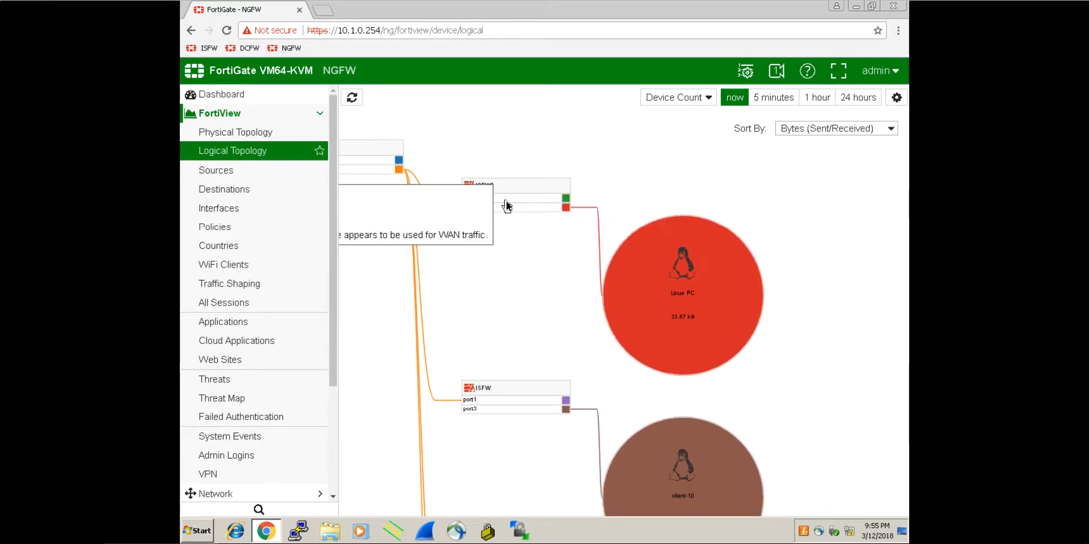
{"action": "left_click_drag", "start_coordinate": [510, 298], "coordinate": [678, 298]}
{"action": "mouse_move", "coordinate": [668, 193]}
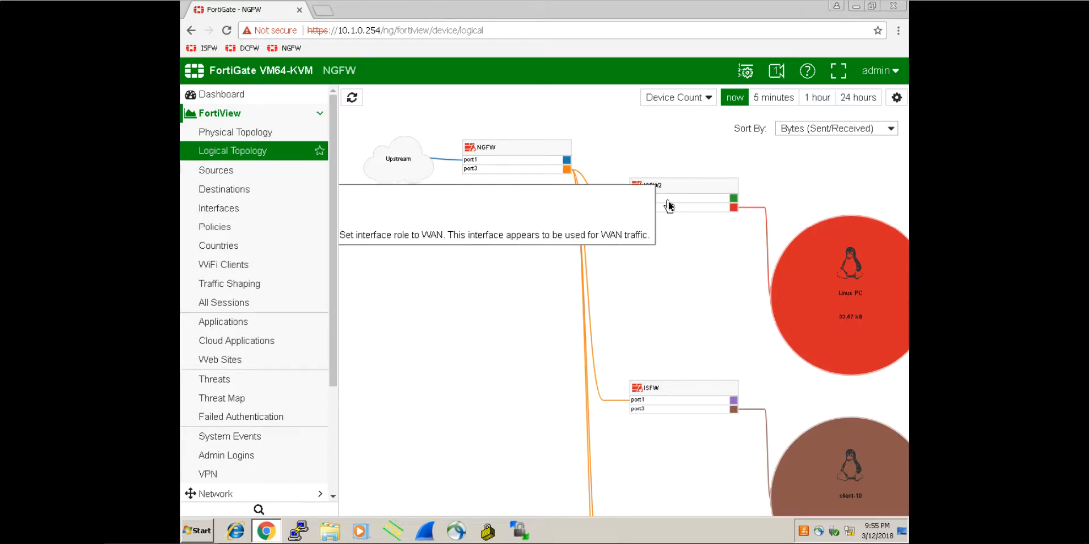
{"action": "left_click_drag", "start_coordinate": [668, 201], "coordinate": [598, 150]}
{"action": "left_click_drag", "start_coordinate": [600, 308], "coordinate": [596, 178]}
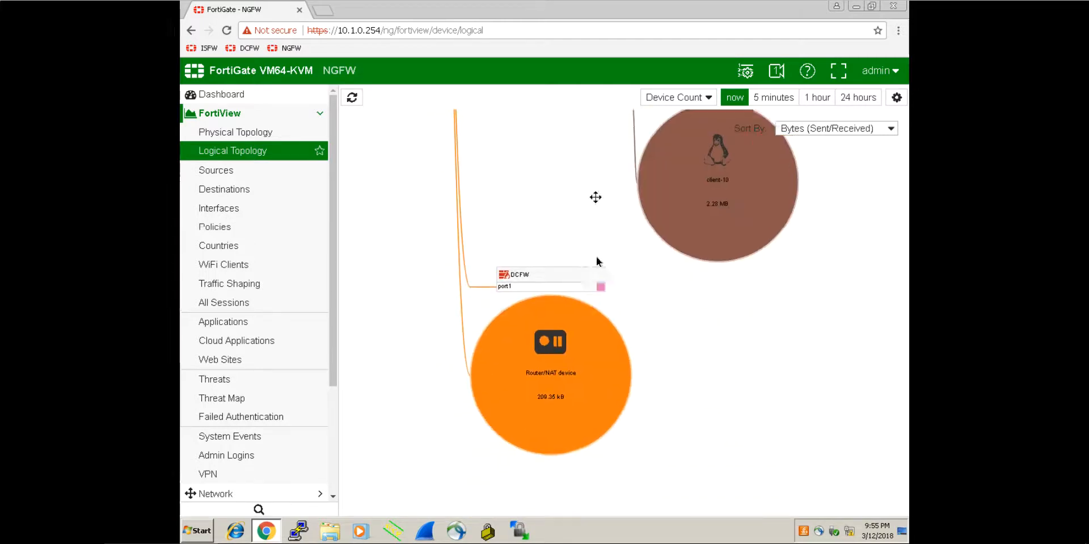
{"action": "left_click_drag", "start_coordinate": [667, 362], "coordinate": [680, 320]}
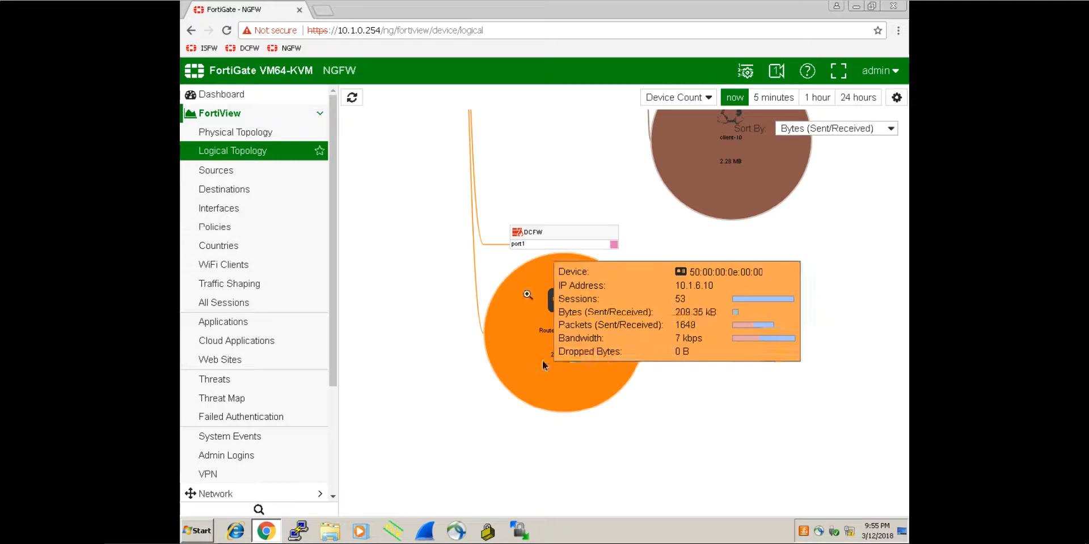
Step: Return to the Physical Topology map and bring the downstream firewalls into view
{"action": "left_click", "coordinate": [235, 132]}
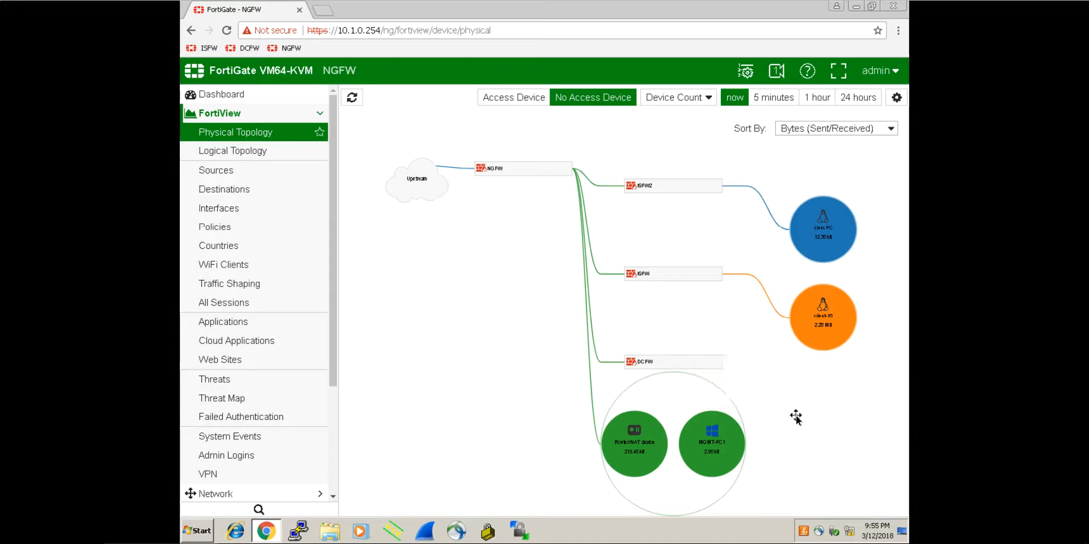
{"action": "scroll", "coordinate": [785, 418], "scroll_direction": "down", "scroll_amount": 2}
{"action": "scroll", "coordinate": [777, 432], "scroll_direction": "up", "scroll_amount": 4}
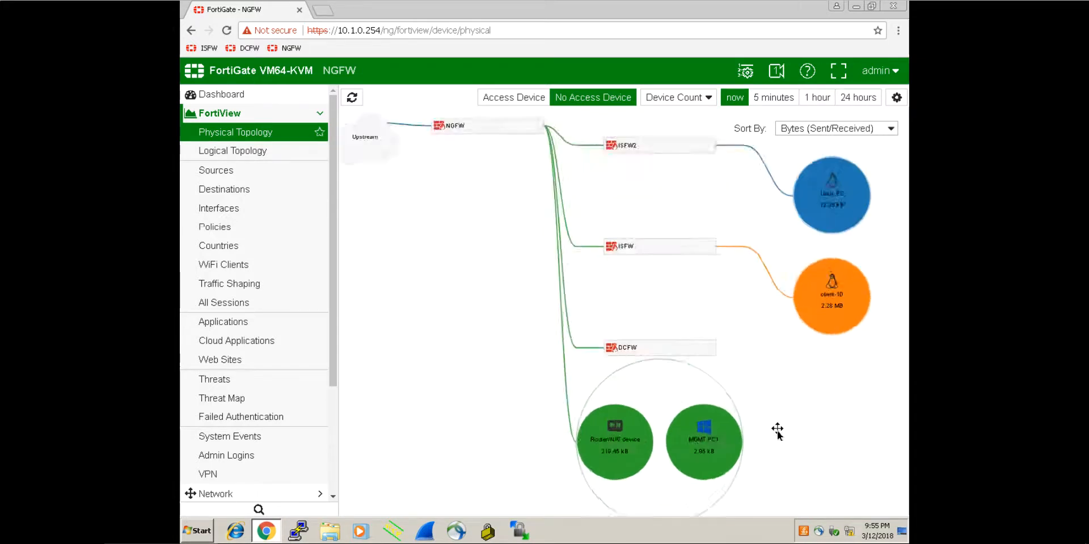
{"action": "scroll", "coordinate": [777, 432], "scroll_direction": "up", "scroll_amount": 2}
{"action": "left_click_drag", "start_coordinate": [774, 307], "coordinate": [688, 386]}
{"action": "left_click_drag", "start_coordinate": [641, 344], "coordinate": [647, 443]}
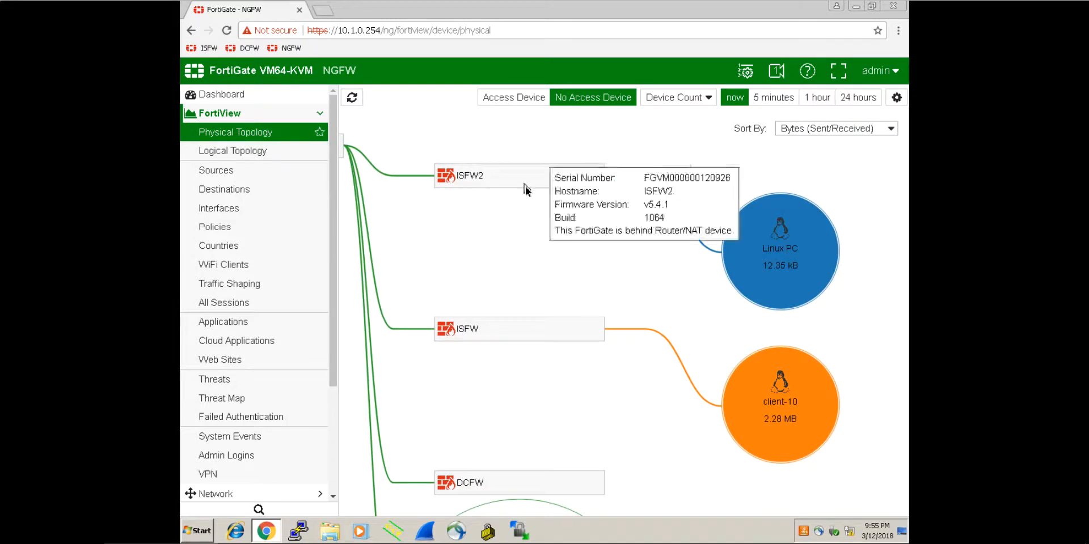
{"action": "left_click_drag", "start_coordinate": [556, 238], "coordinate": [589, 257]}
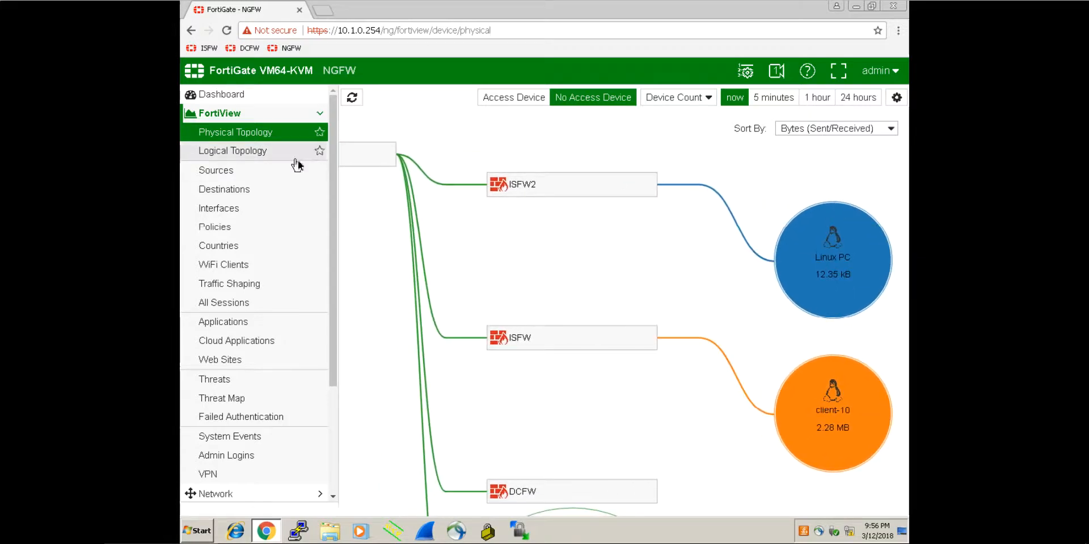
Step: Check DCFW, Router/NAT, MGMT-PC1, ISFW2 with its Linux PC, NGFW and Upstream on the map
{"action": "scroll", "coordinate": [588, 297], "scroll_direction": "down", "scroll_amount": 2}
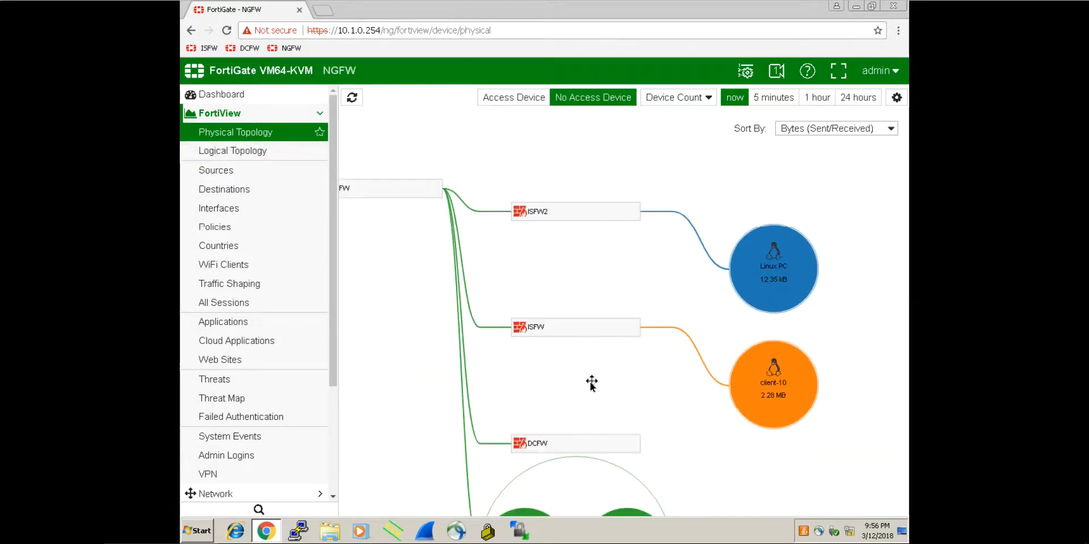
{"action": "left_click_drag", "start_coordinate": [579, 372], "coordinate": [579, 282]}
{"action": "left_click_drag", "start_coordinate": [773, 413], "coordinate": [755, 404]}
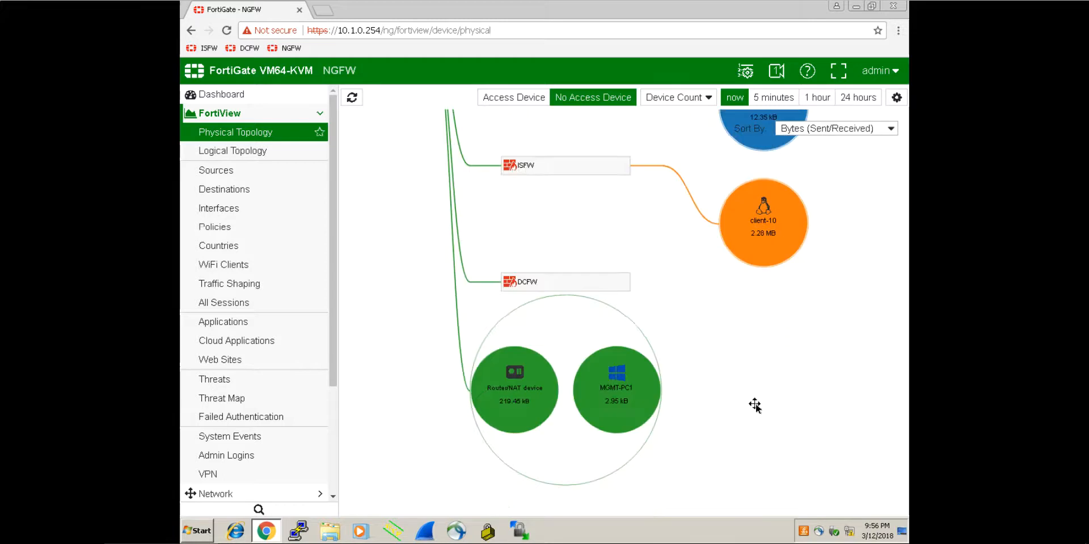
{"action": "left_click_drag", "start_coordinate": [581, 211], "coordinate": [576, 351]}
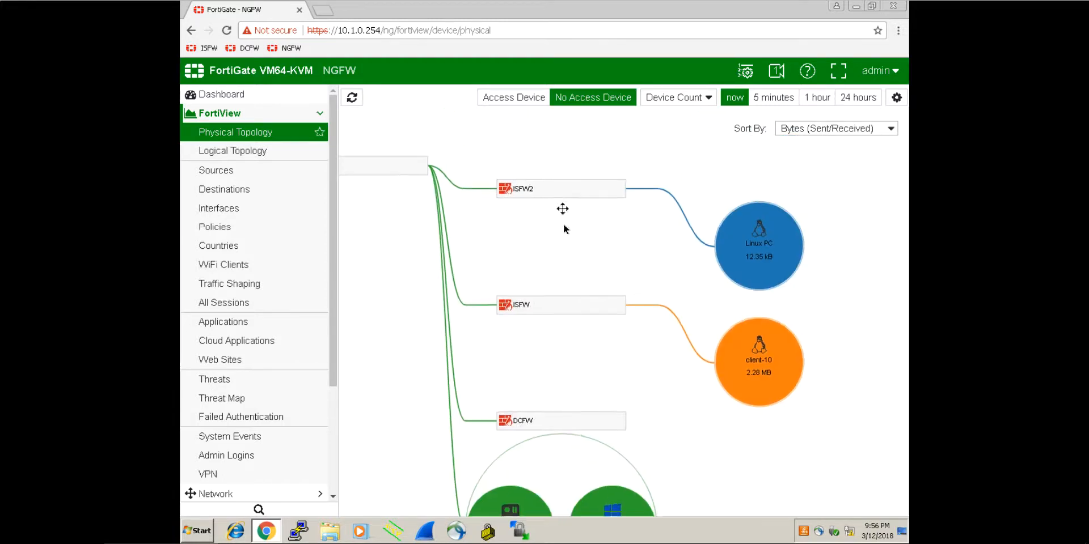
{"action": "left_click_drag", "start_coordinate": [563, 253], "coordinate": [684, 211]}
{"action": "left_click_drag", "start_coordinate": [488, 237], "coordinate": [480, 308]}
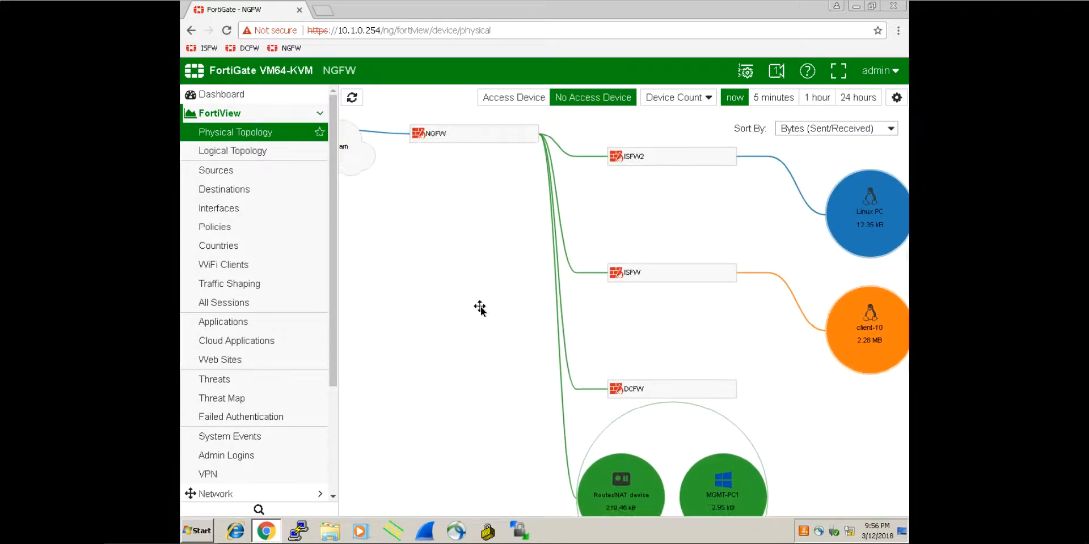